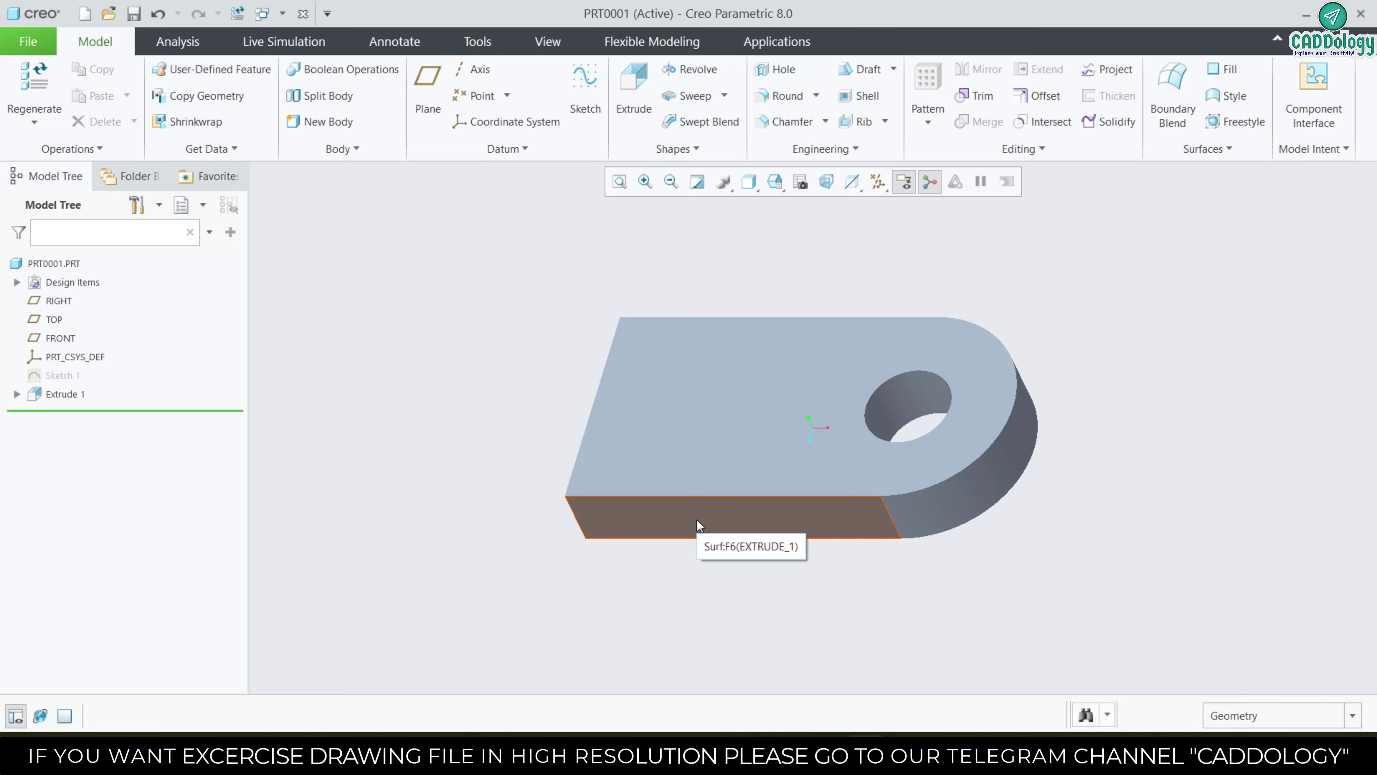
- Start a sketch on the base's front side face and draw a rectangle about 25 by 23 mm from its upper flat-end corner
left_click(698, 522)
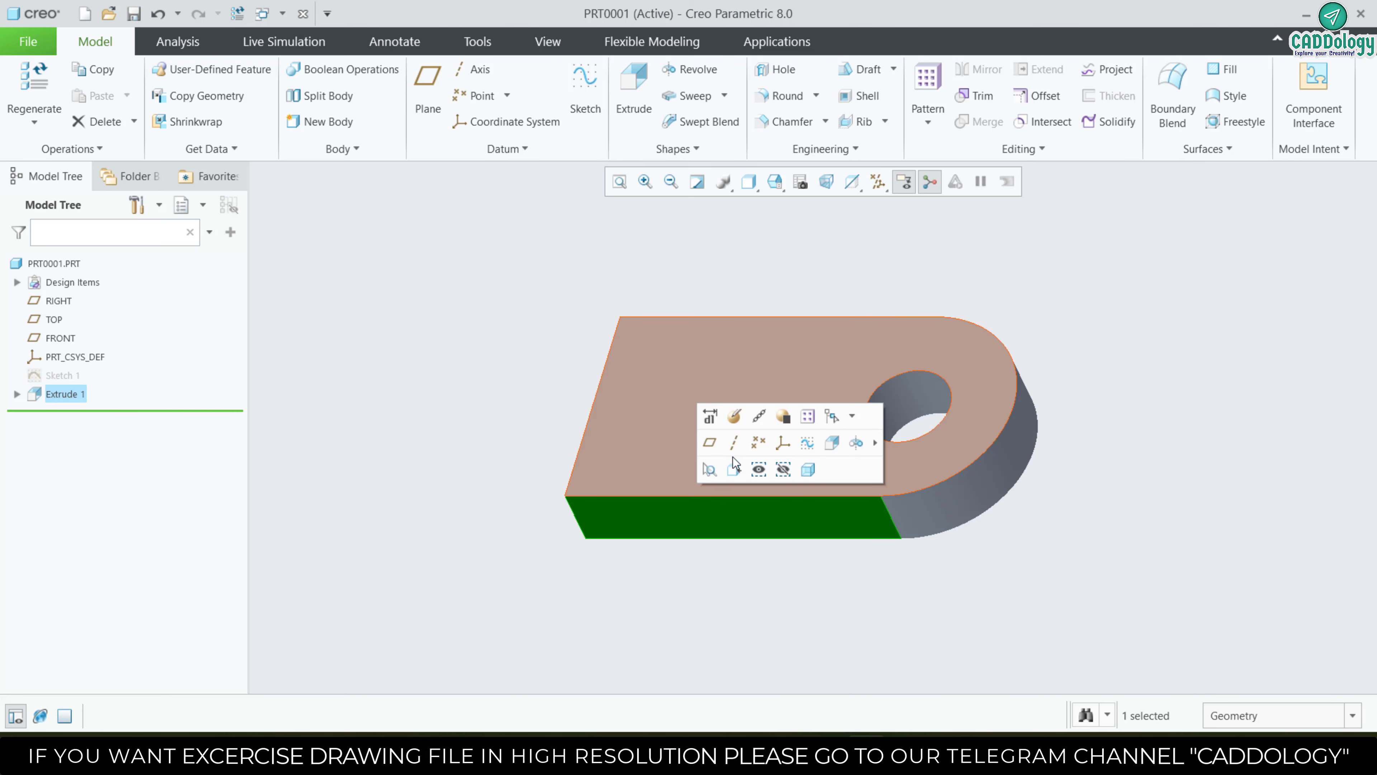
left_click(807, 443)
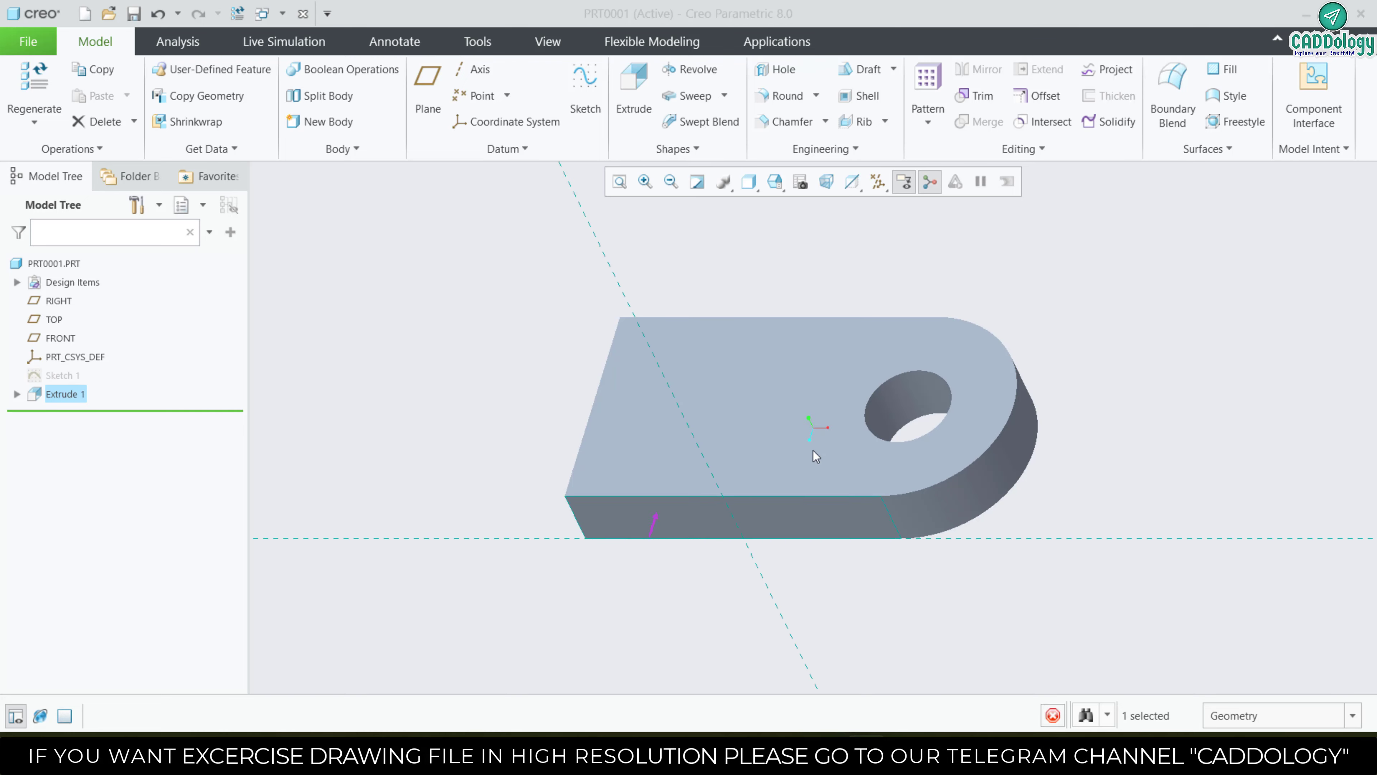
left_click(849, 186)
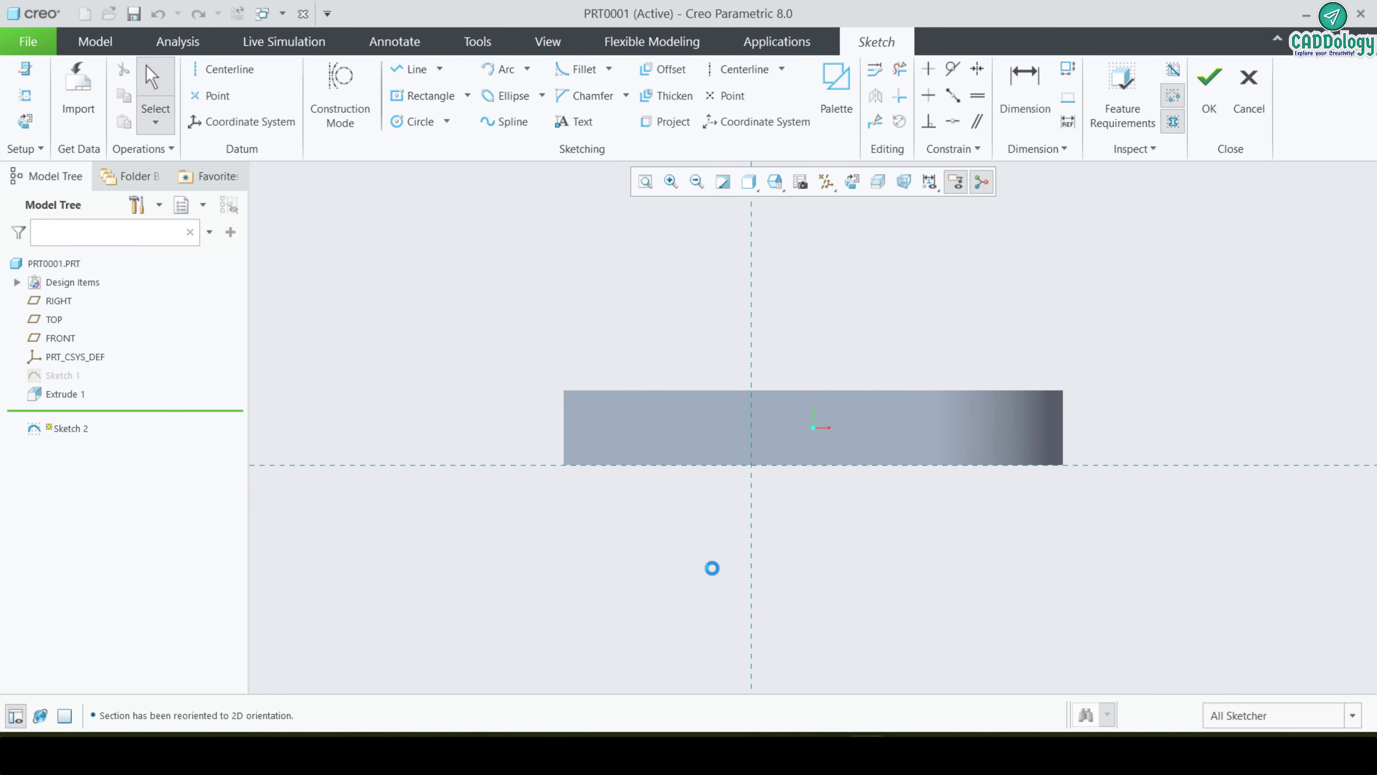
key("r")
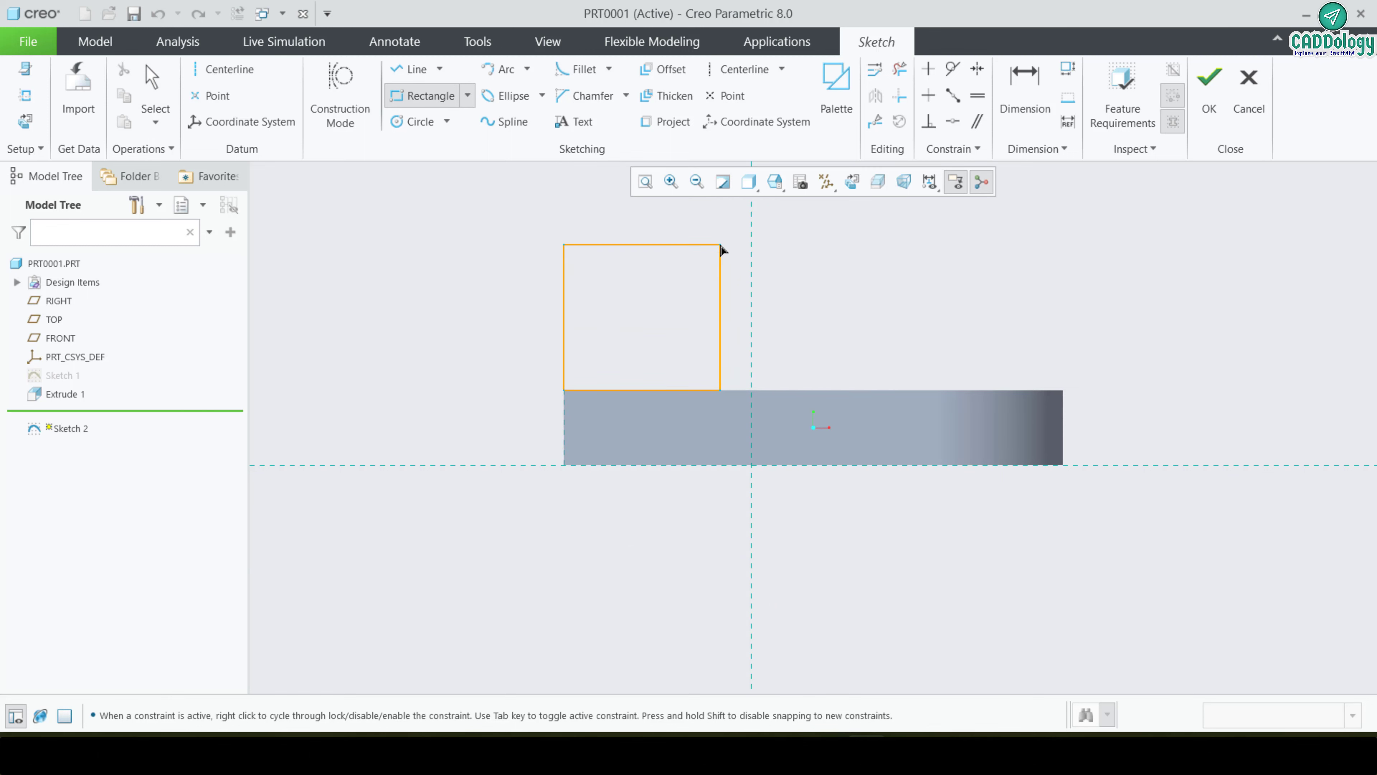
middle_click(728, 296)
scroll(675, 598, "up", 4)
scroll(688, 481, "down", 5)
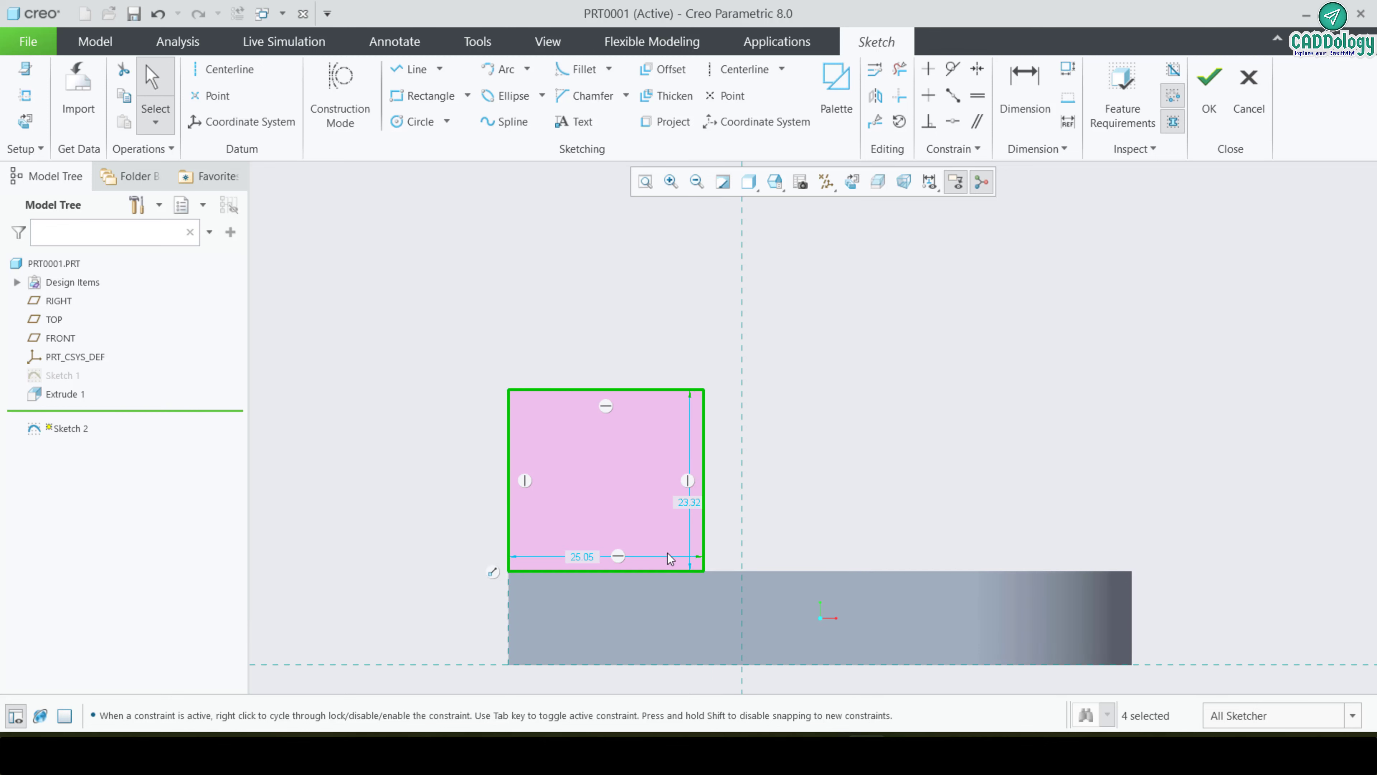
- Set the rectangle's height to 20 mm and its width to 40 mm
left_click(697, 507)
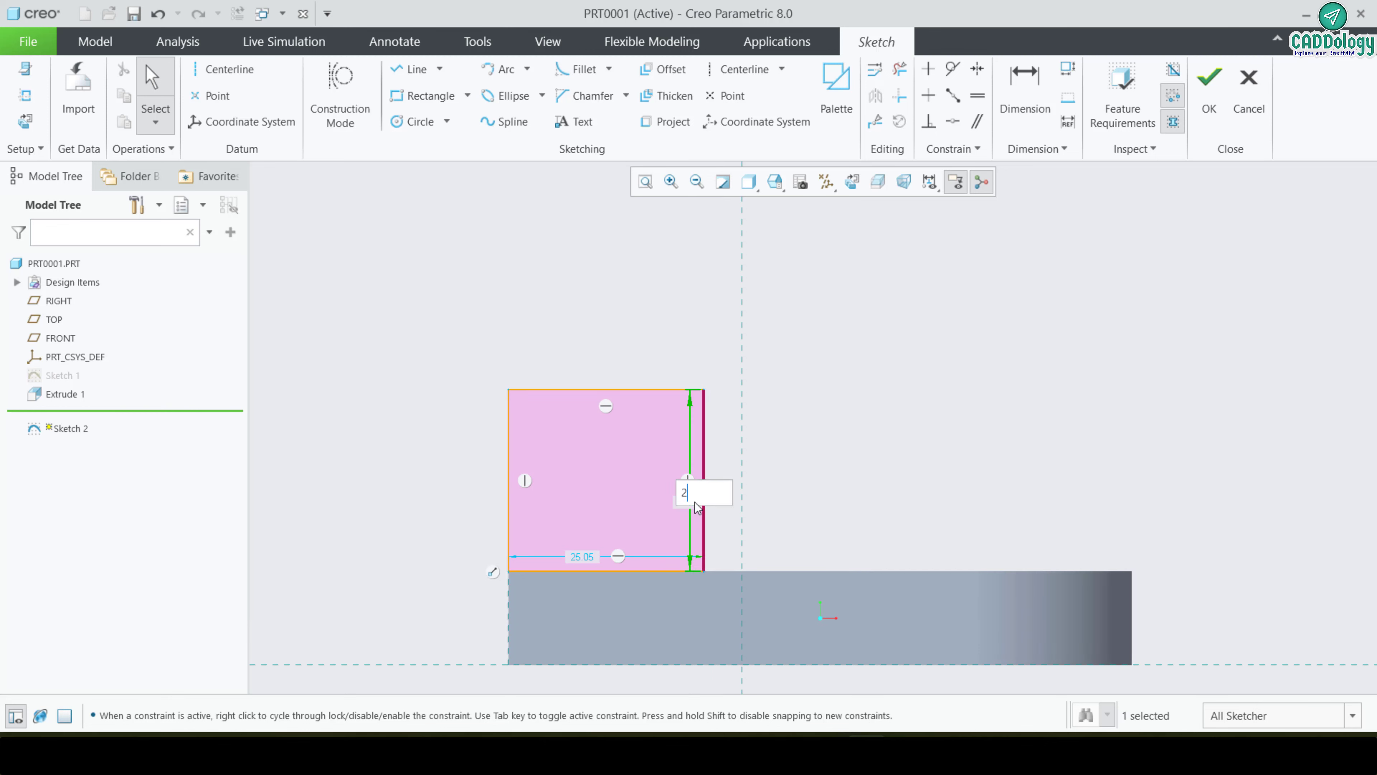
key("Return")
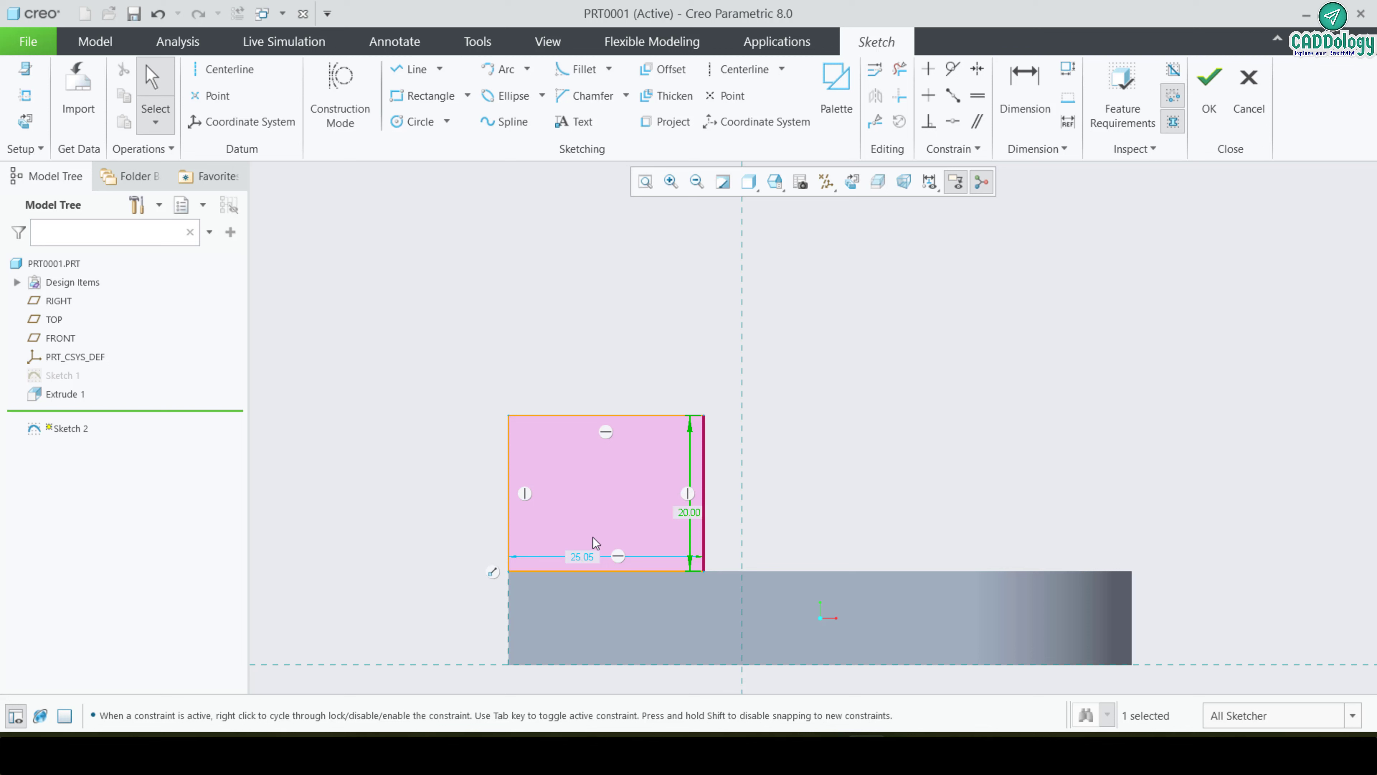
double_click(579, 558)
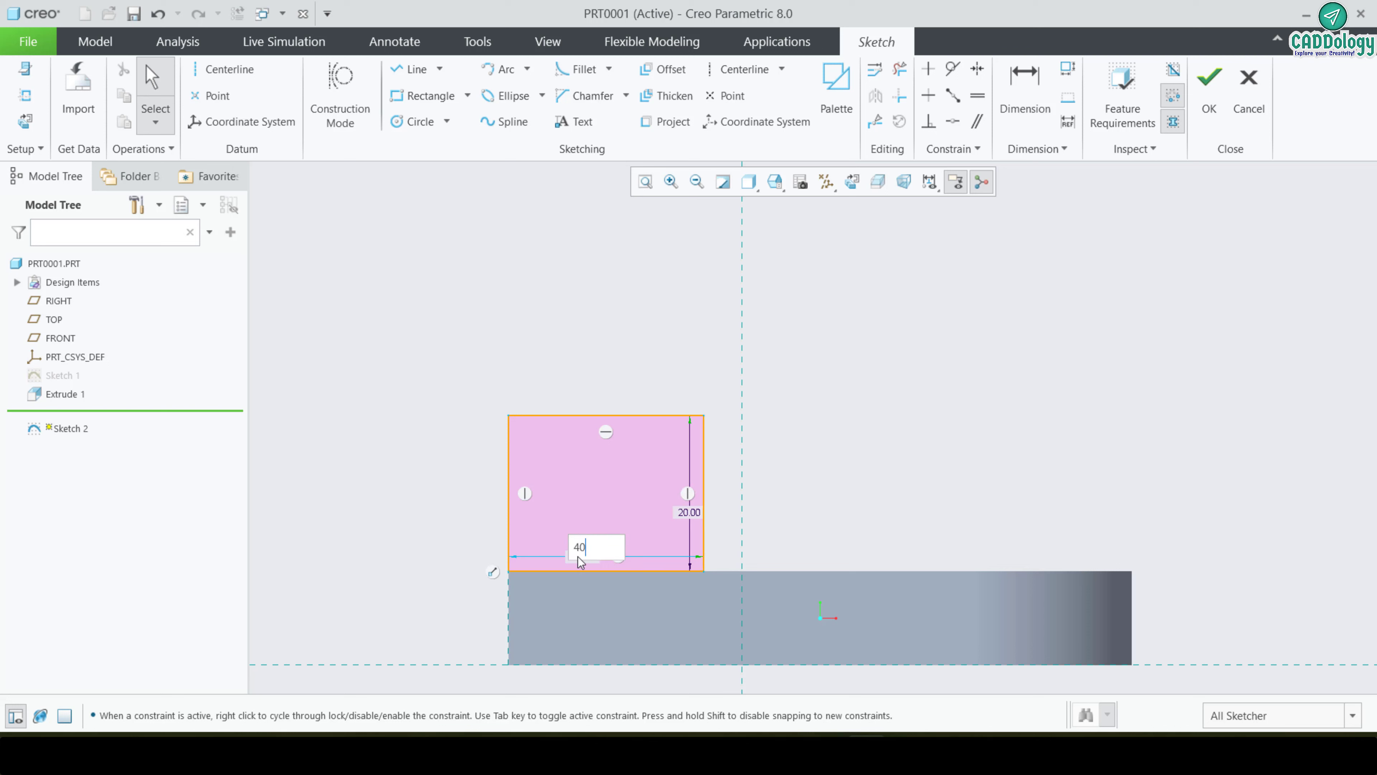
key("Return")
- Draw a circle centred on the rectangle's top edge and reaching its upper corners, plus a concentric inner circle of 16 mm diameter
left_click(413, 122)
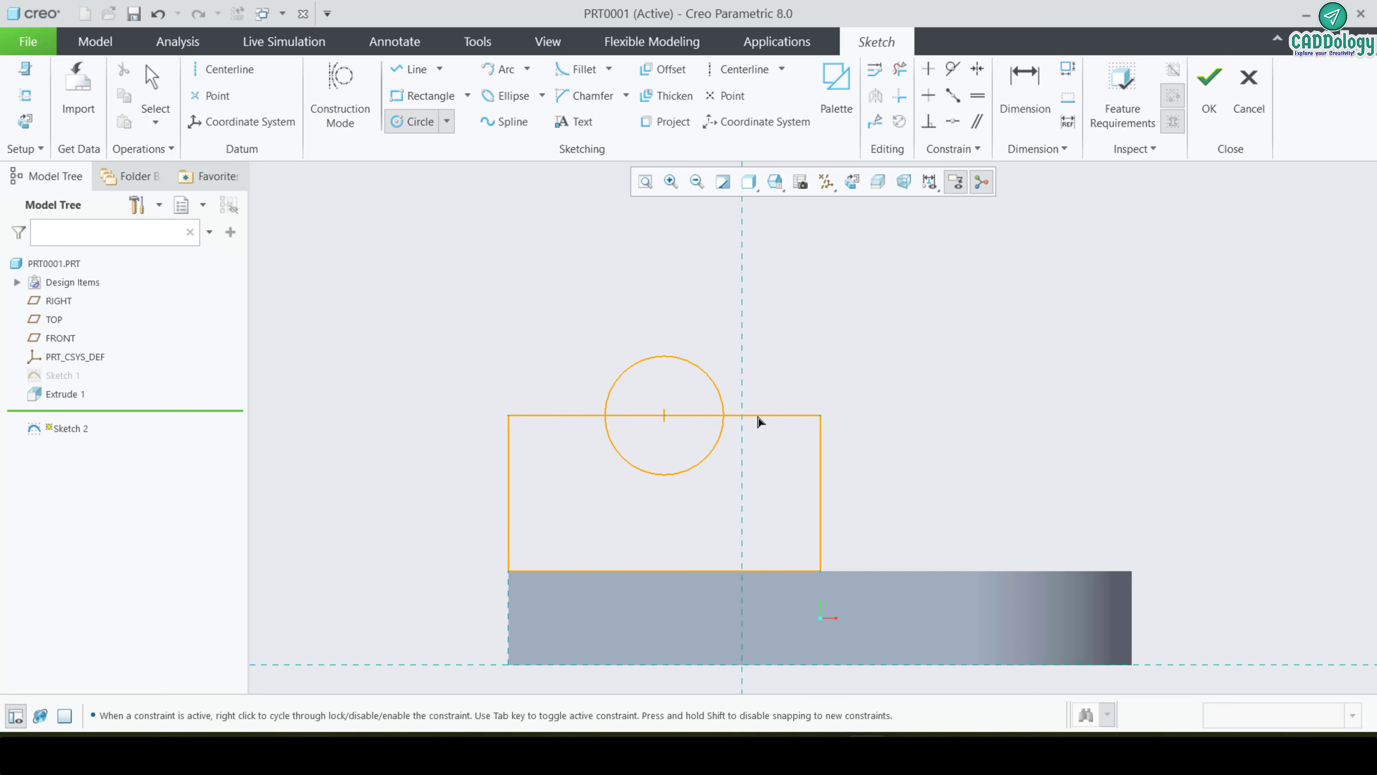
left_click(819, 416)
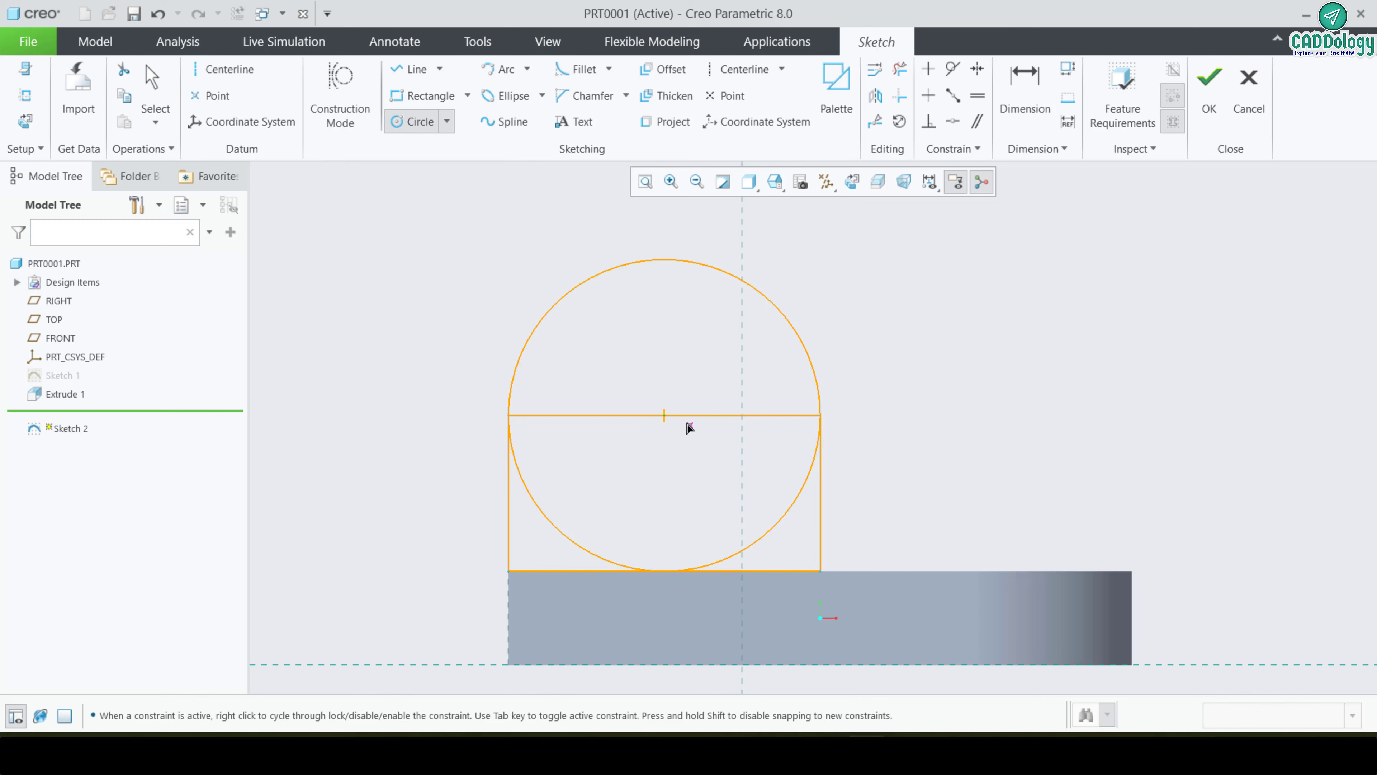
left_click(664, 416)
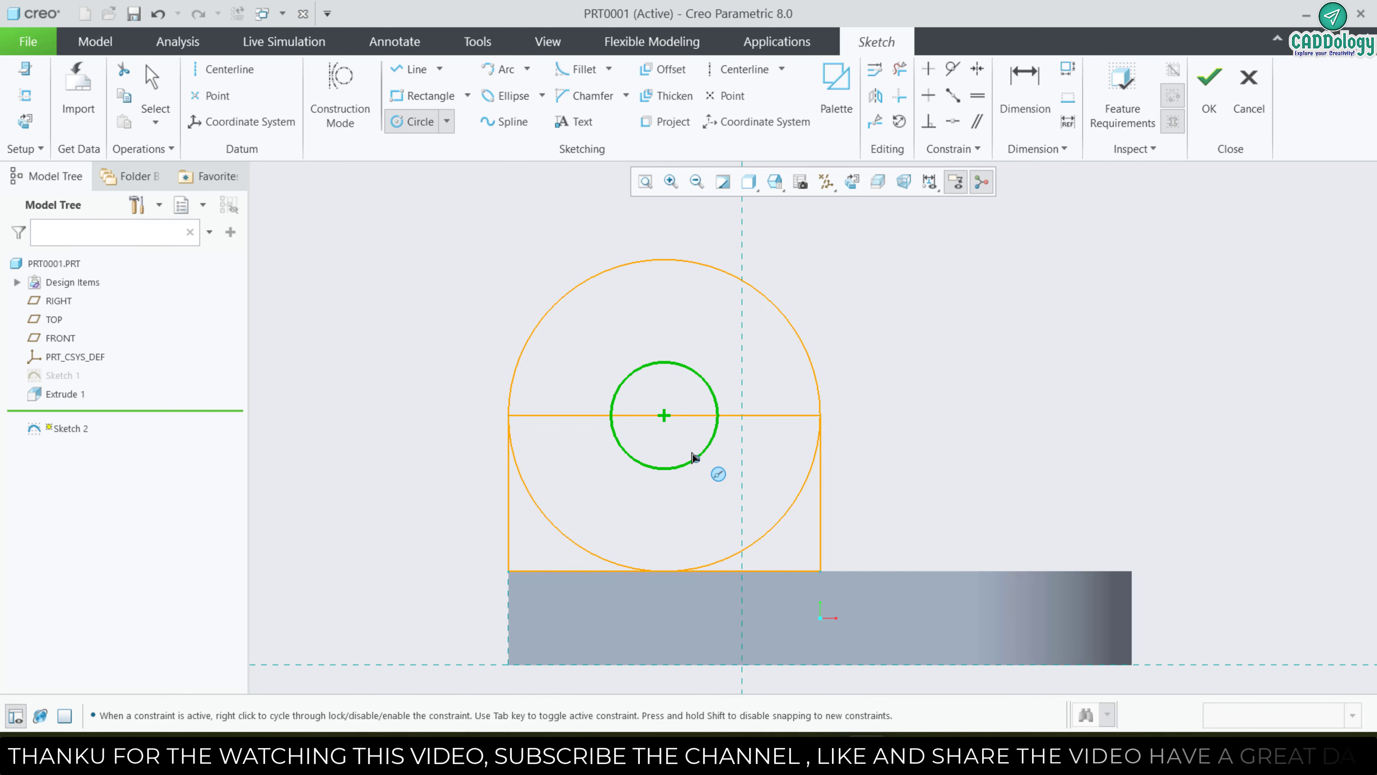
left_click(693, 457)
middle_click(689, 446)
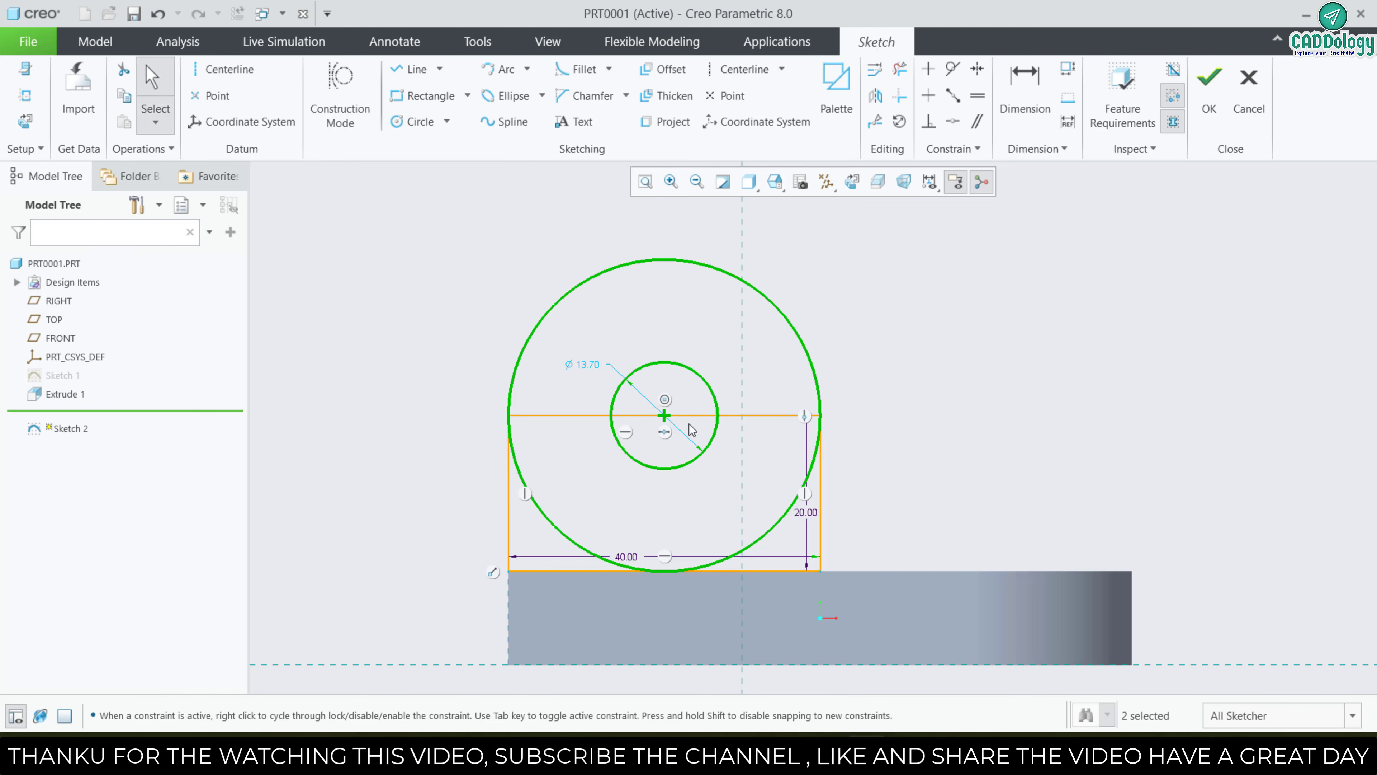
double_click(586, 364)
type("16")
key("Return")
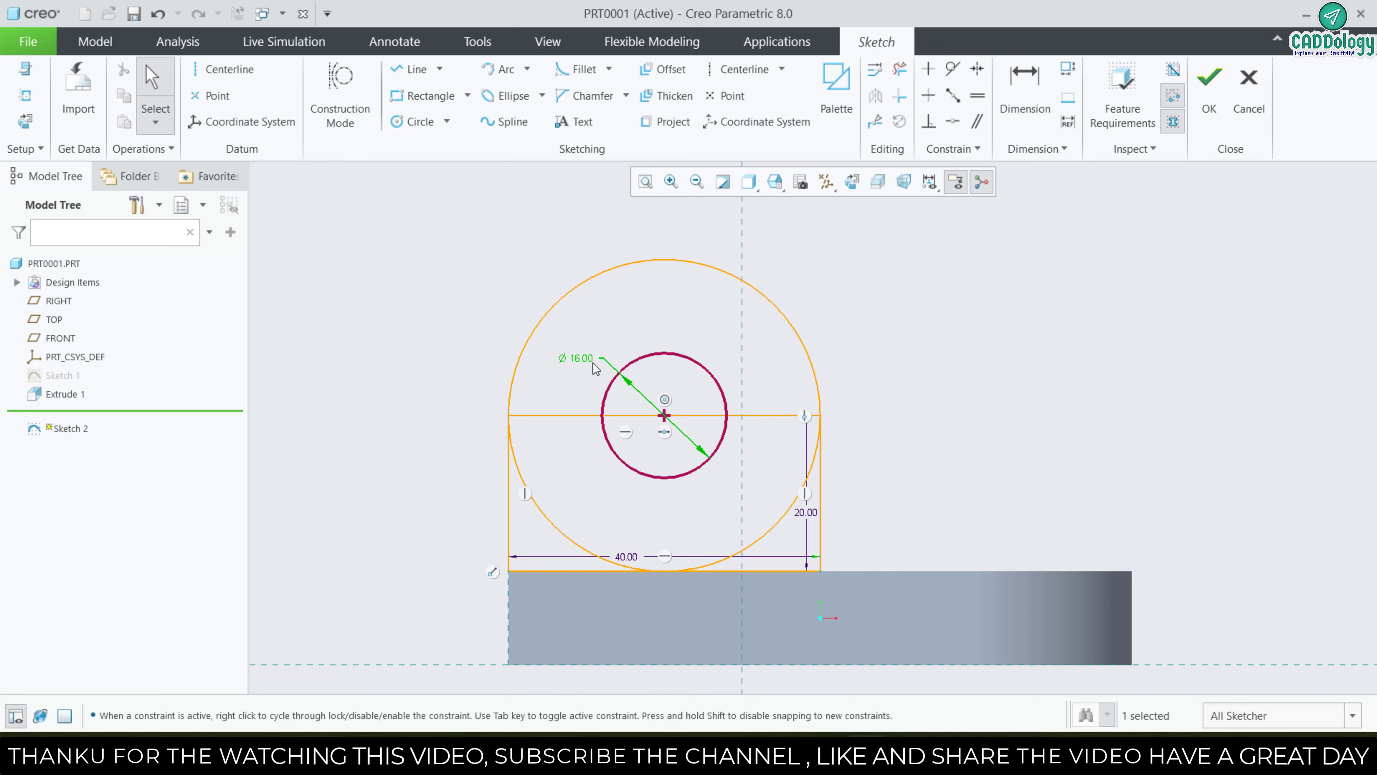
left_click(857, 355)
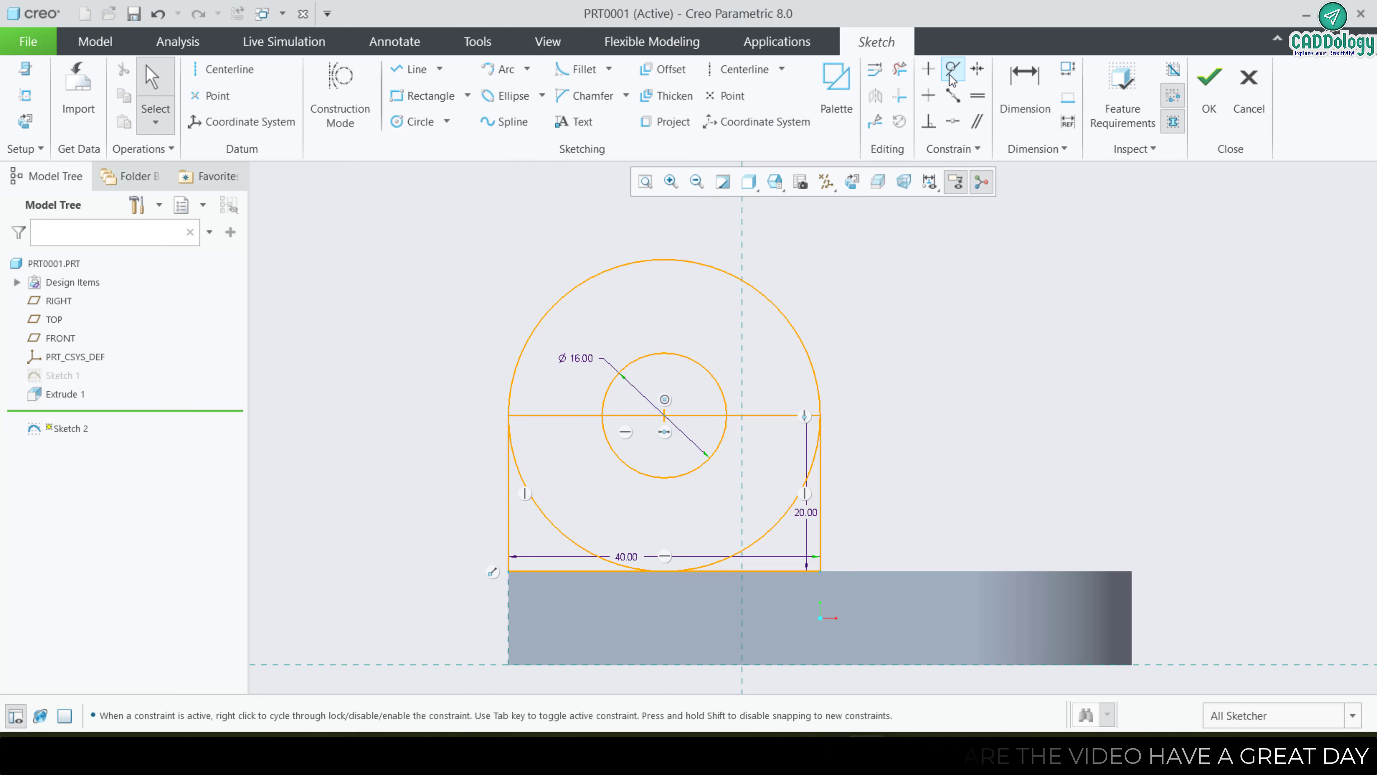
- Trim the outer circle's lower half and the horizontal line, keeping an arched outline with a full inner circle, and finish the sketch
left_click(899, 69)
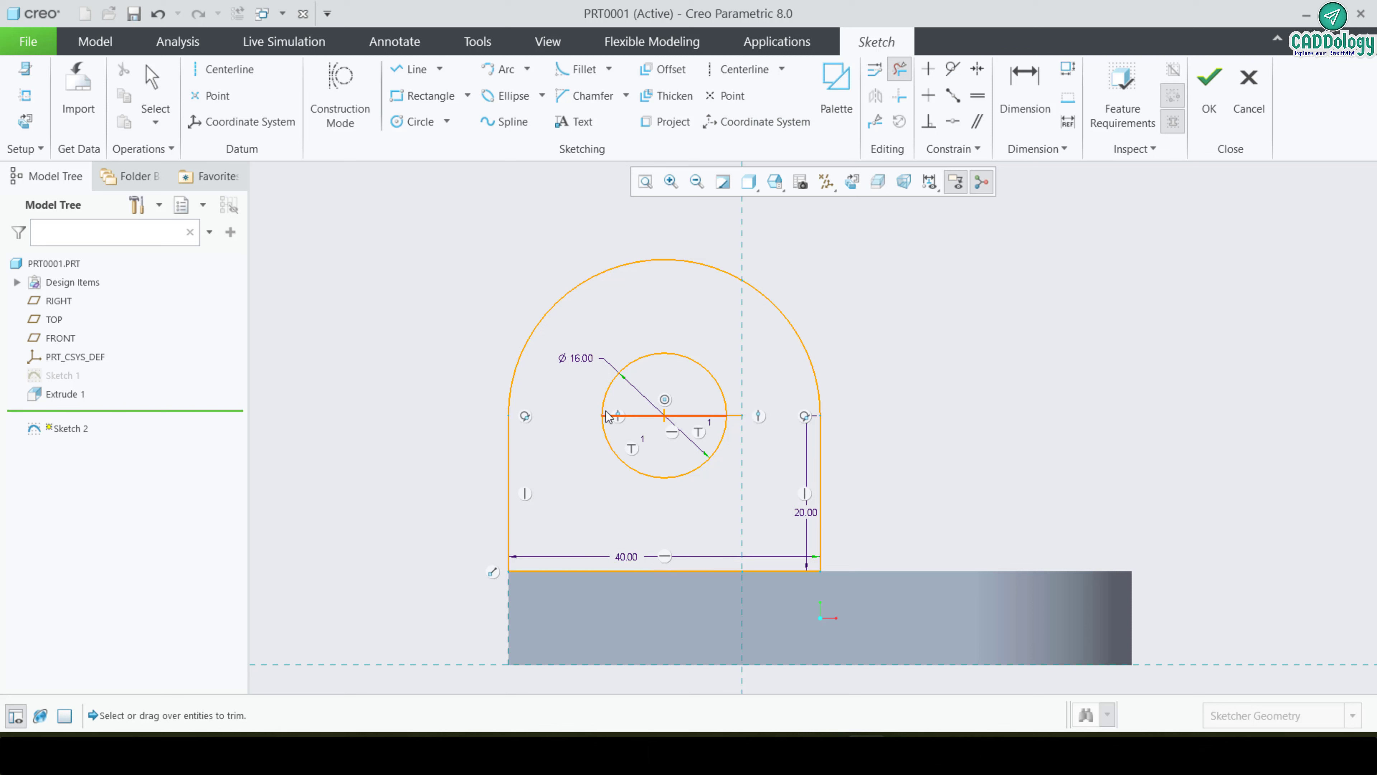
left_click_drag(656, 431, 683, 419)
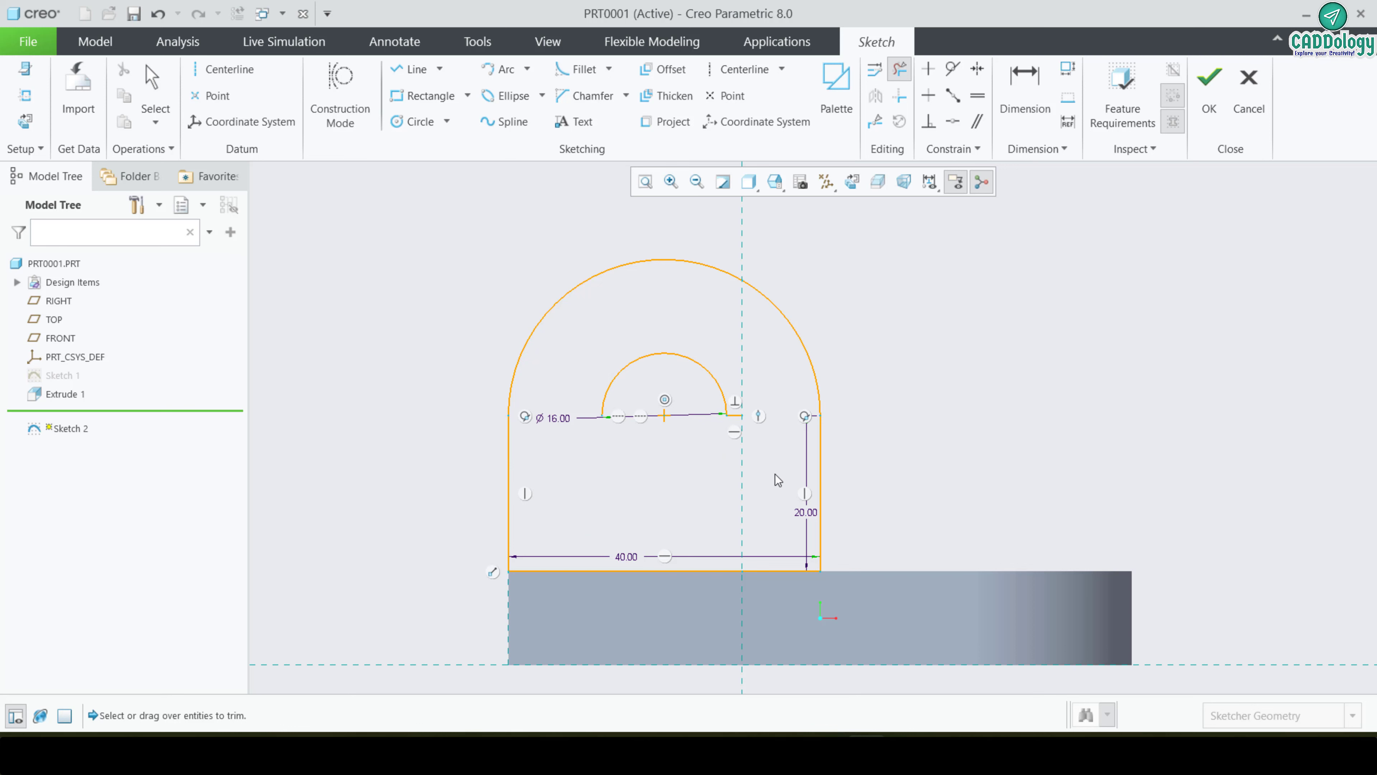
key("ctrl+z")
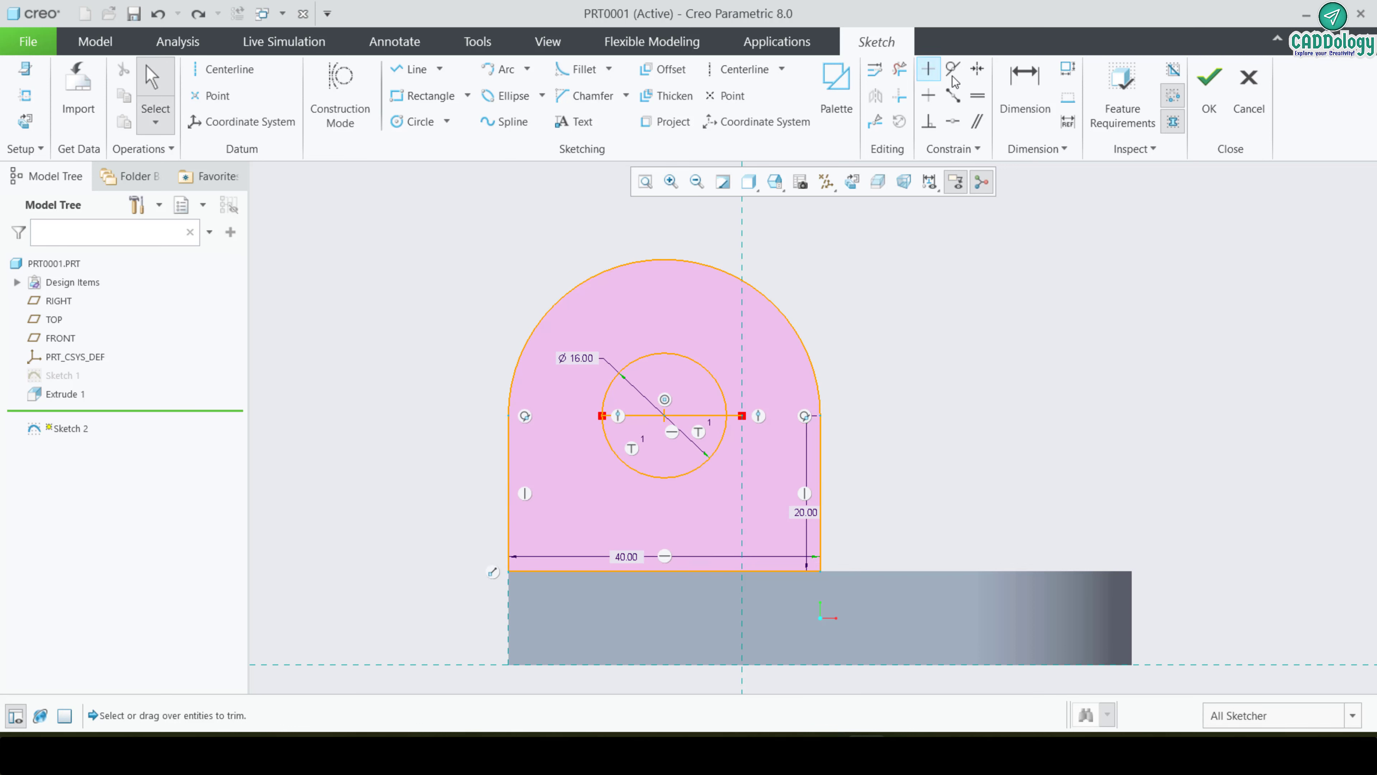
left_click(898, 73)
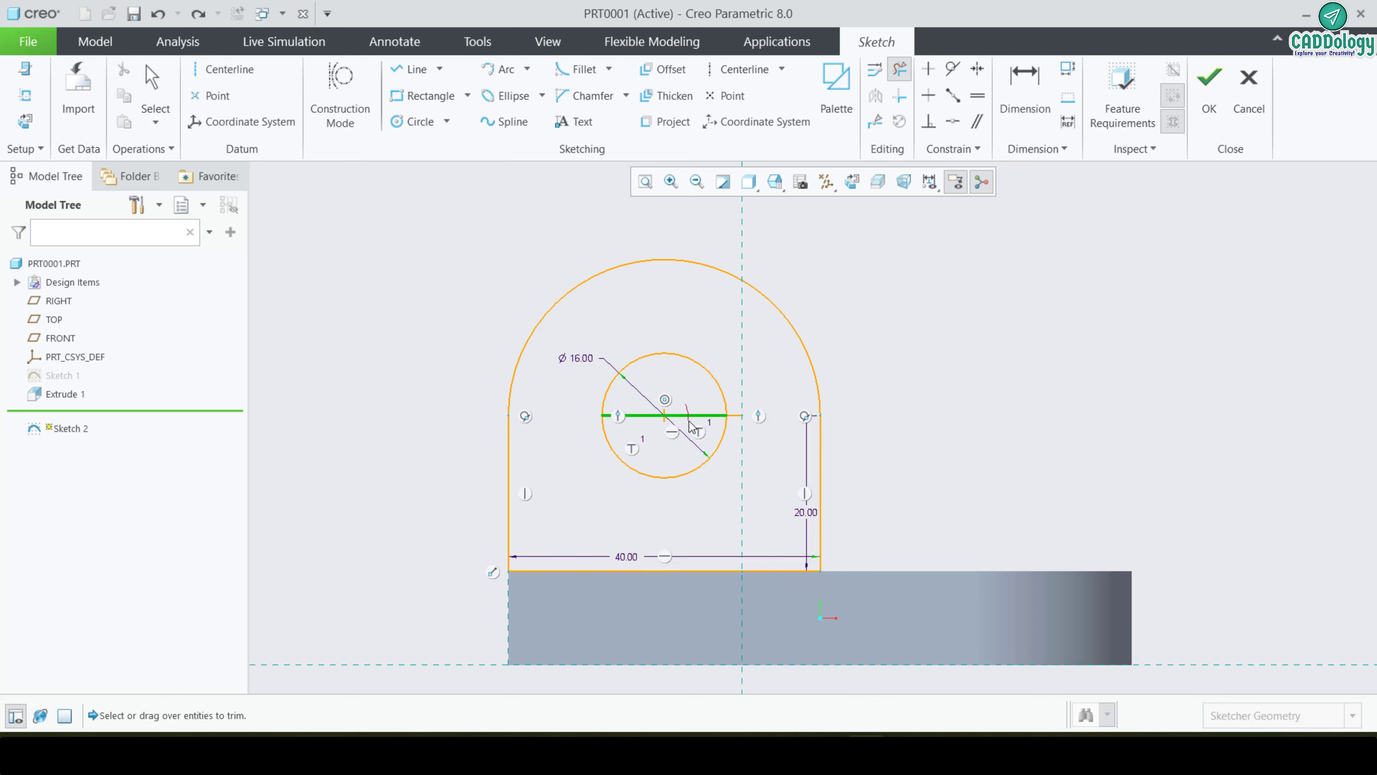
middle_click(766, 398)
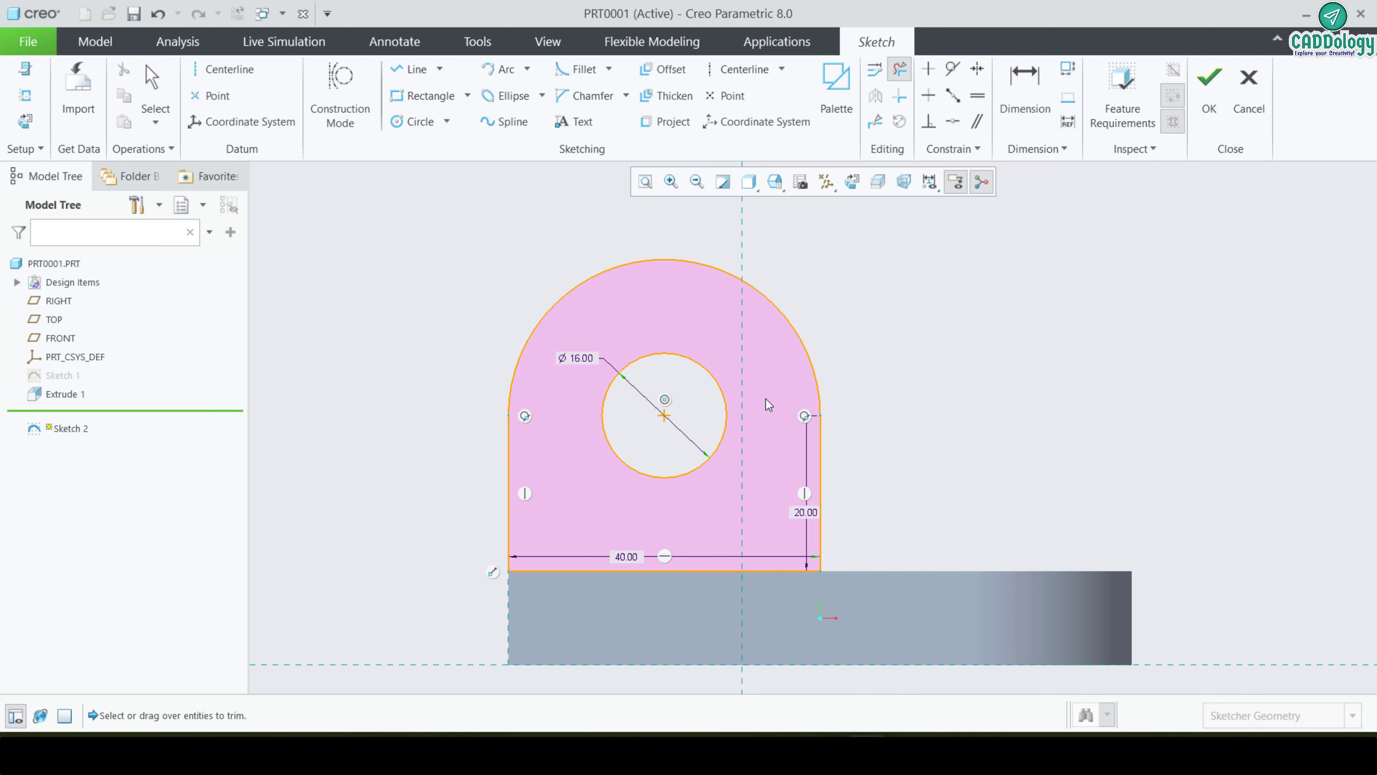
left_click(1210, 98)
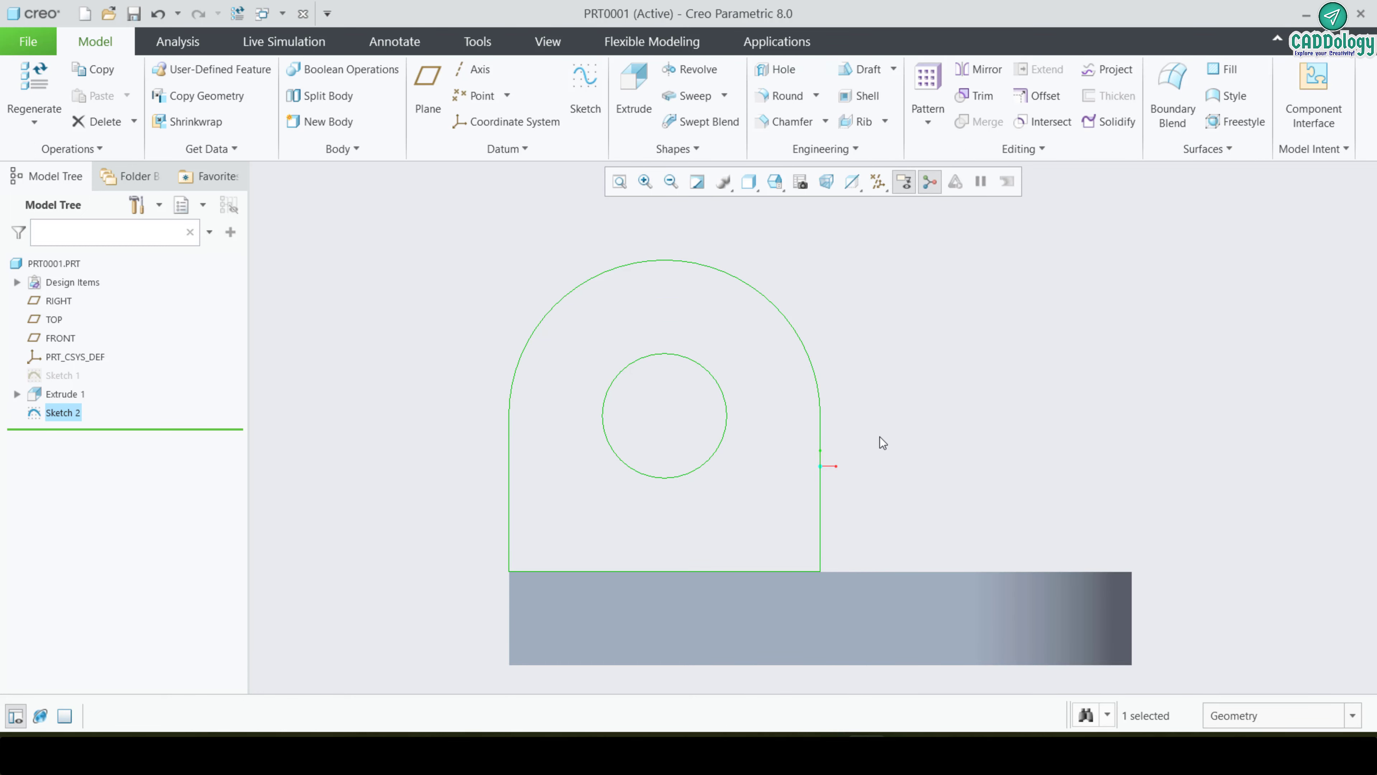
- Extrude the arched lug profile 12 mm as a solid, reversed to run inward over the base
key("ctrl+d")
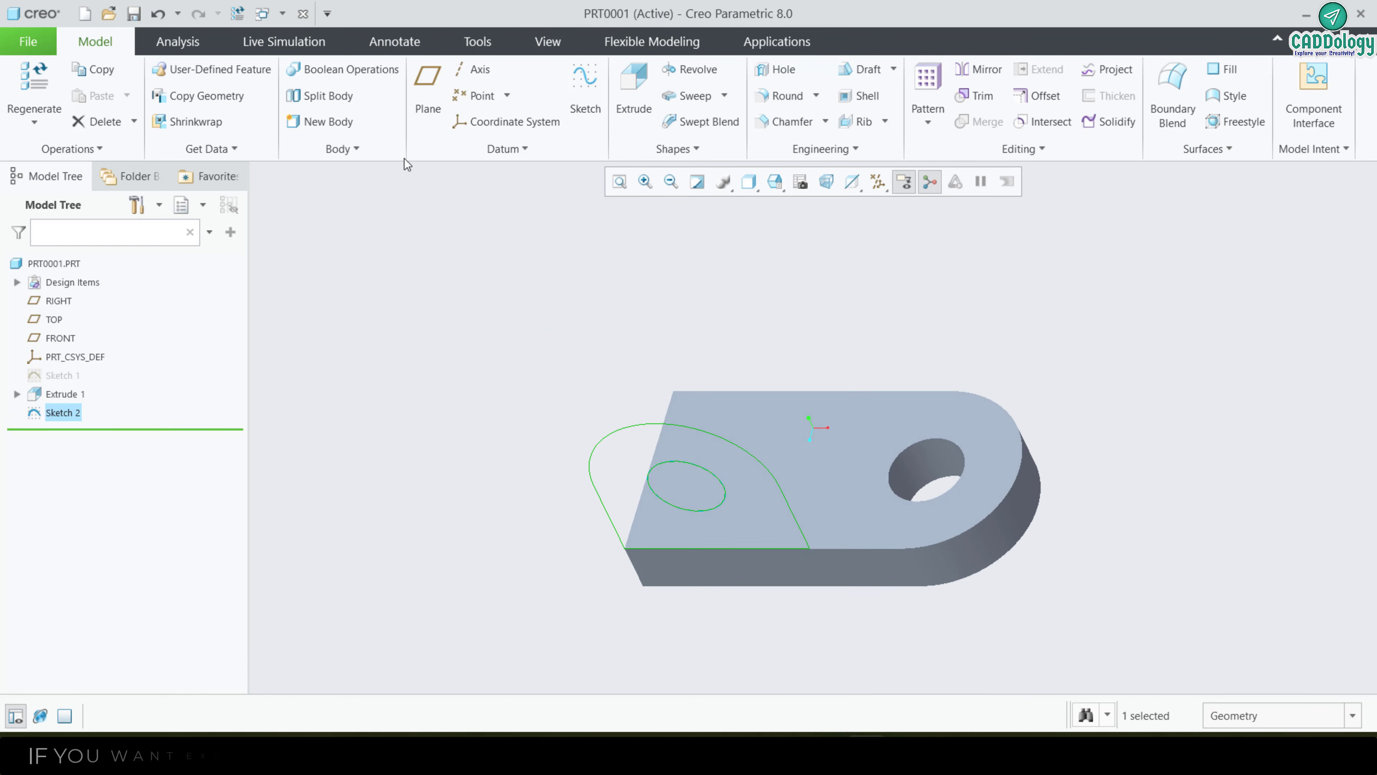
left_click(629, 97)
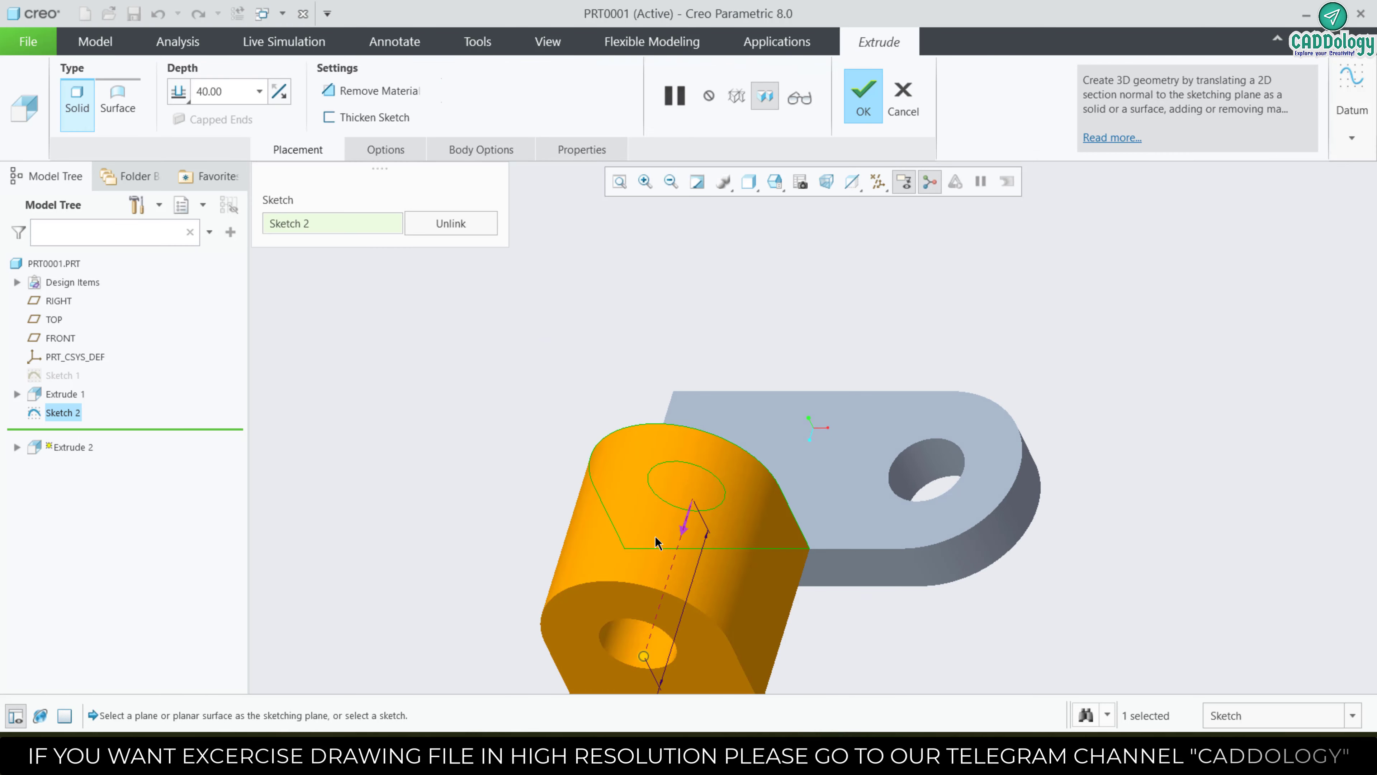
left_click(688, 512)
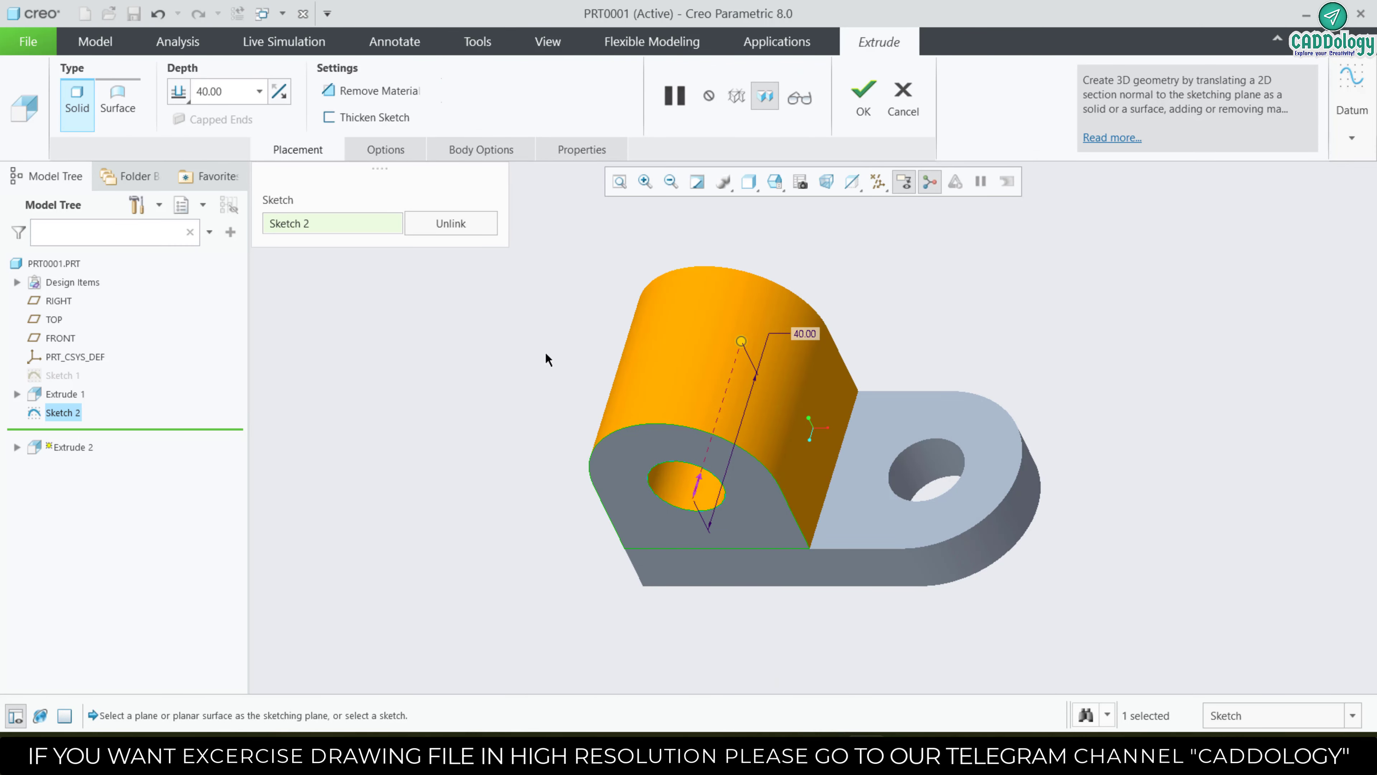
double_click(225, 93)
type("12")
key("Return")
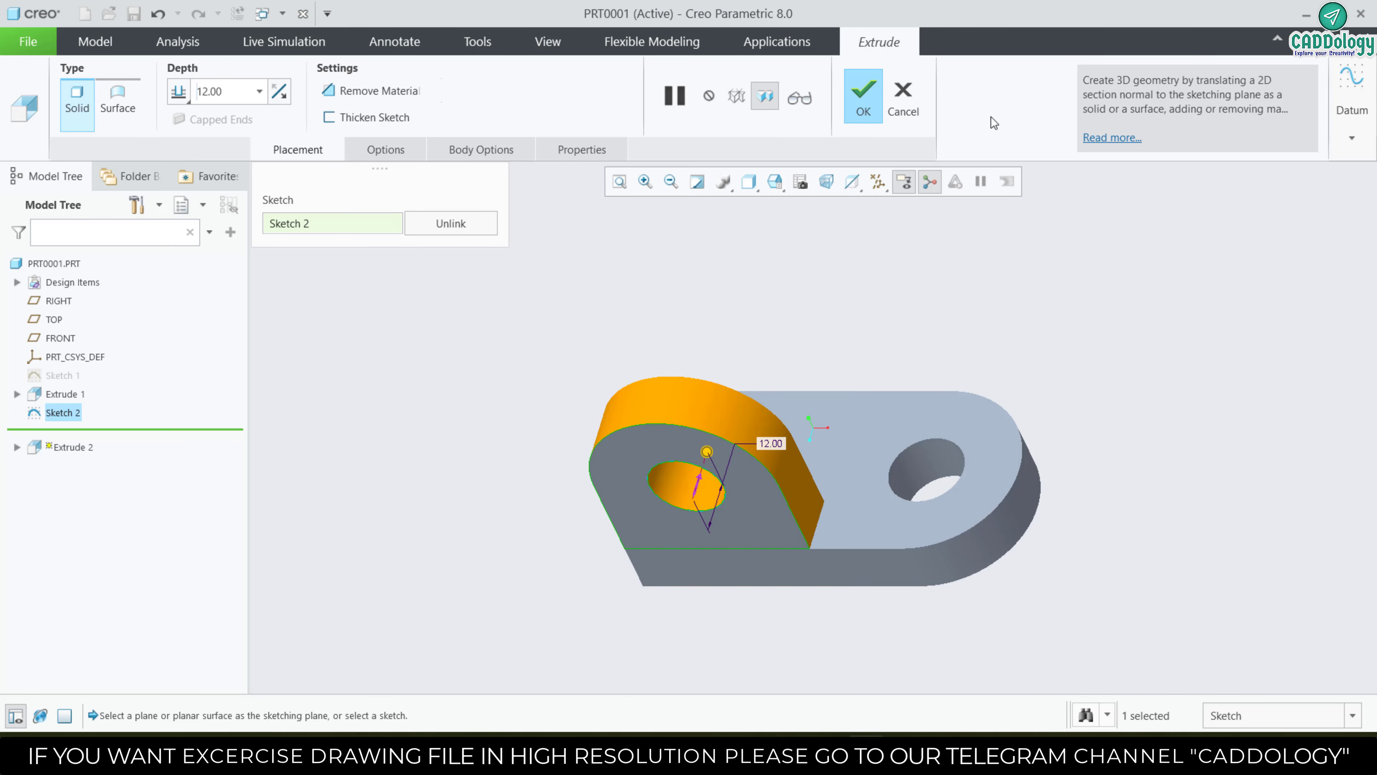
left_click(869, 106)
- Show all datum features and mirror the extruded lug about the FRONT plane
left_click(850, 303)
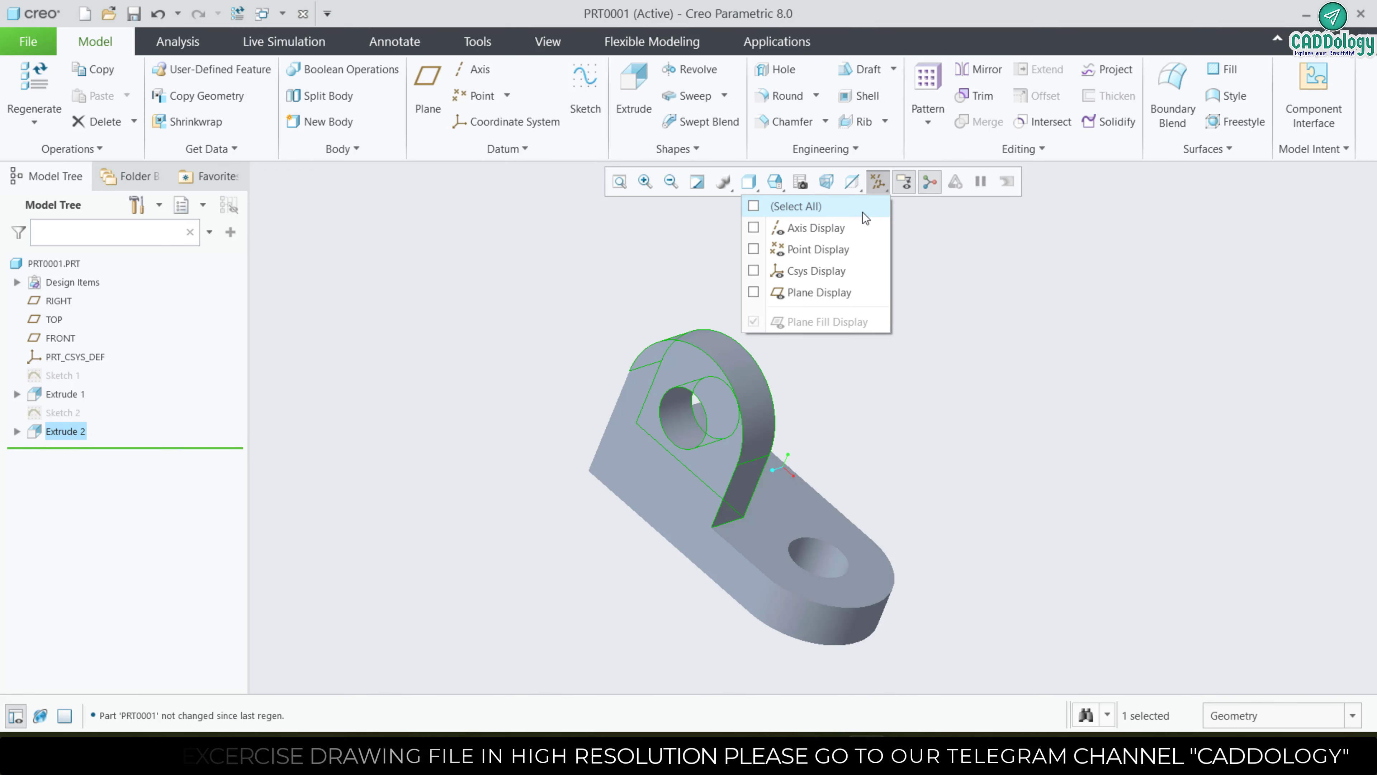
left_click(862, 212)
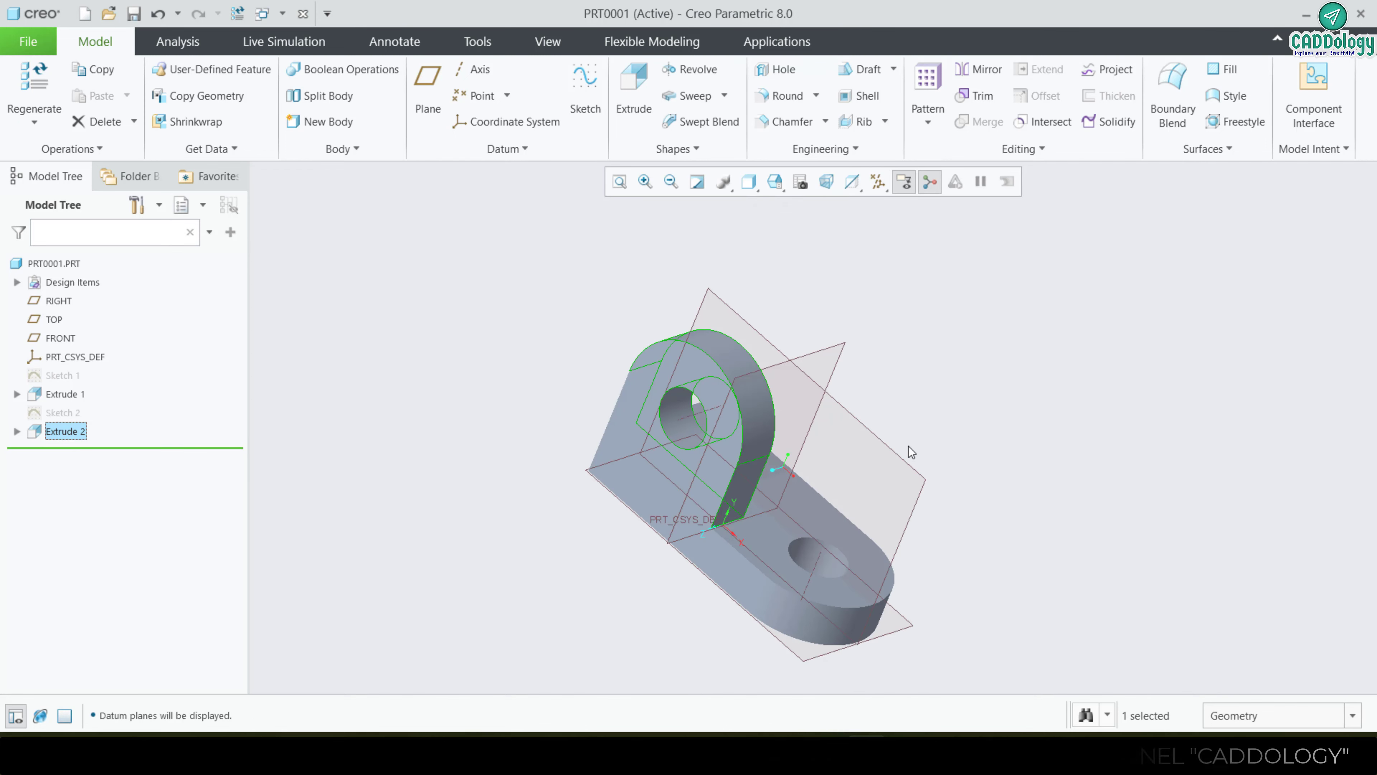
key("ctrl+d")
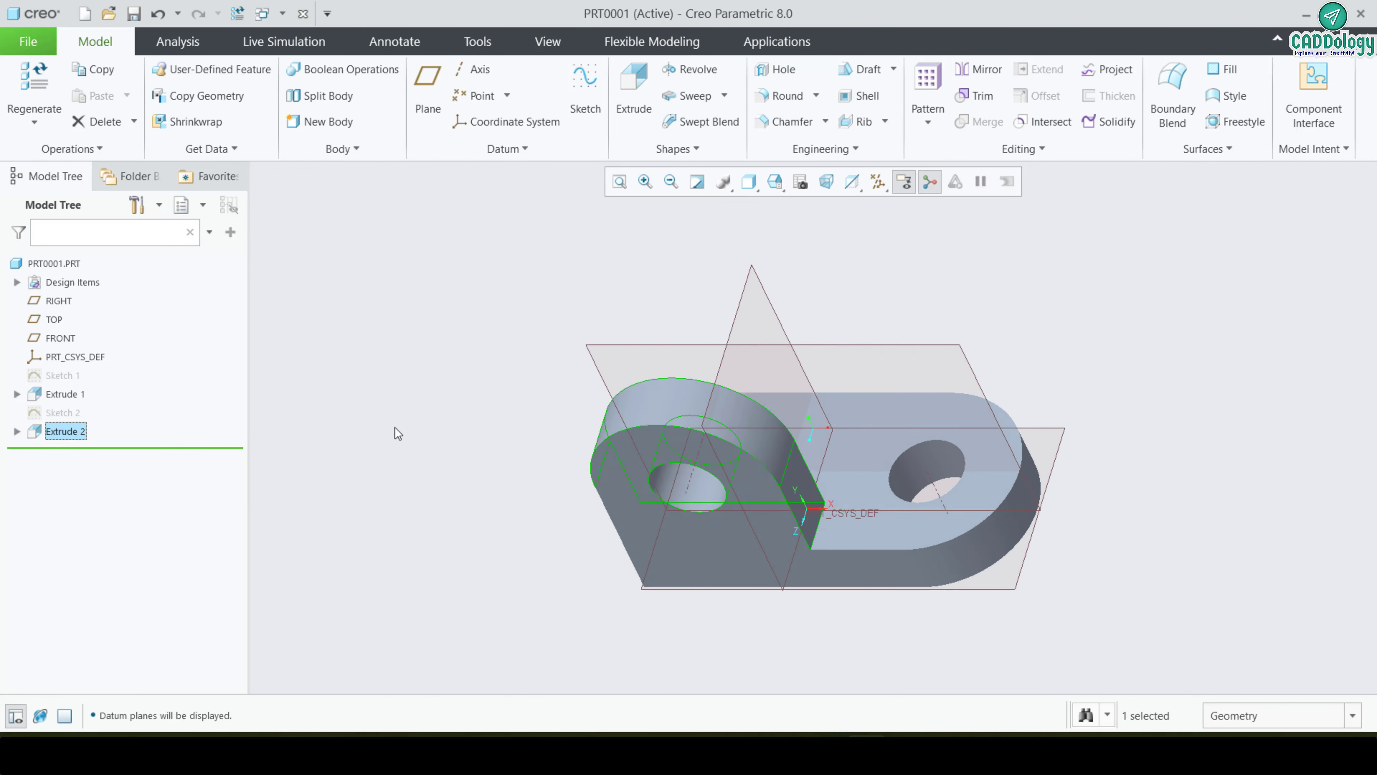
left_click(394, 428)
left_click(72, 432)
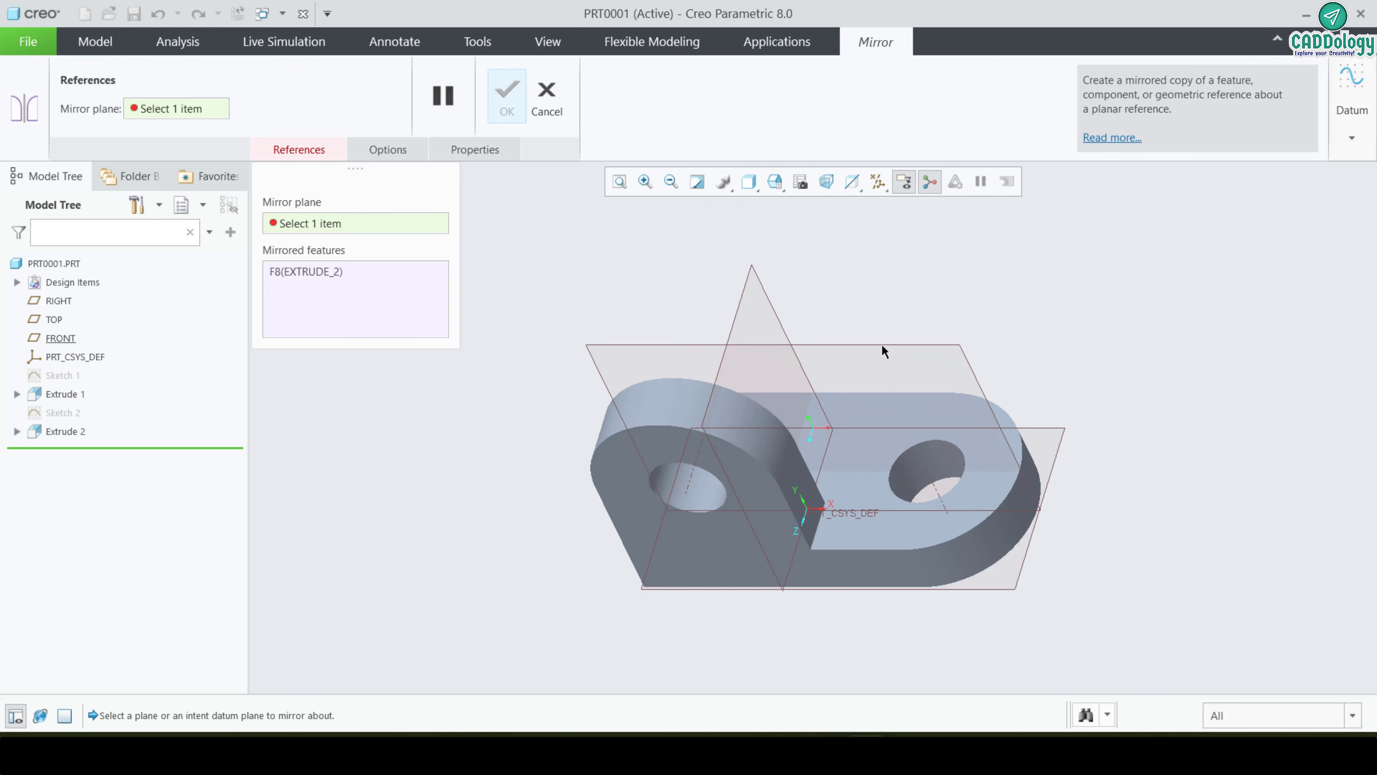
left_click(881, 344)
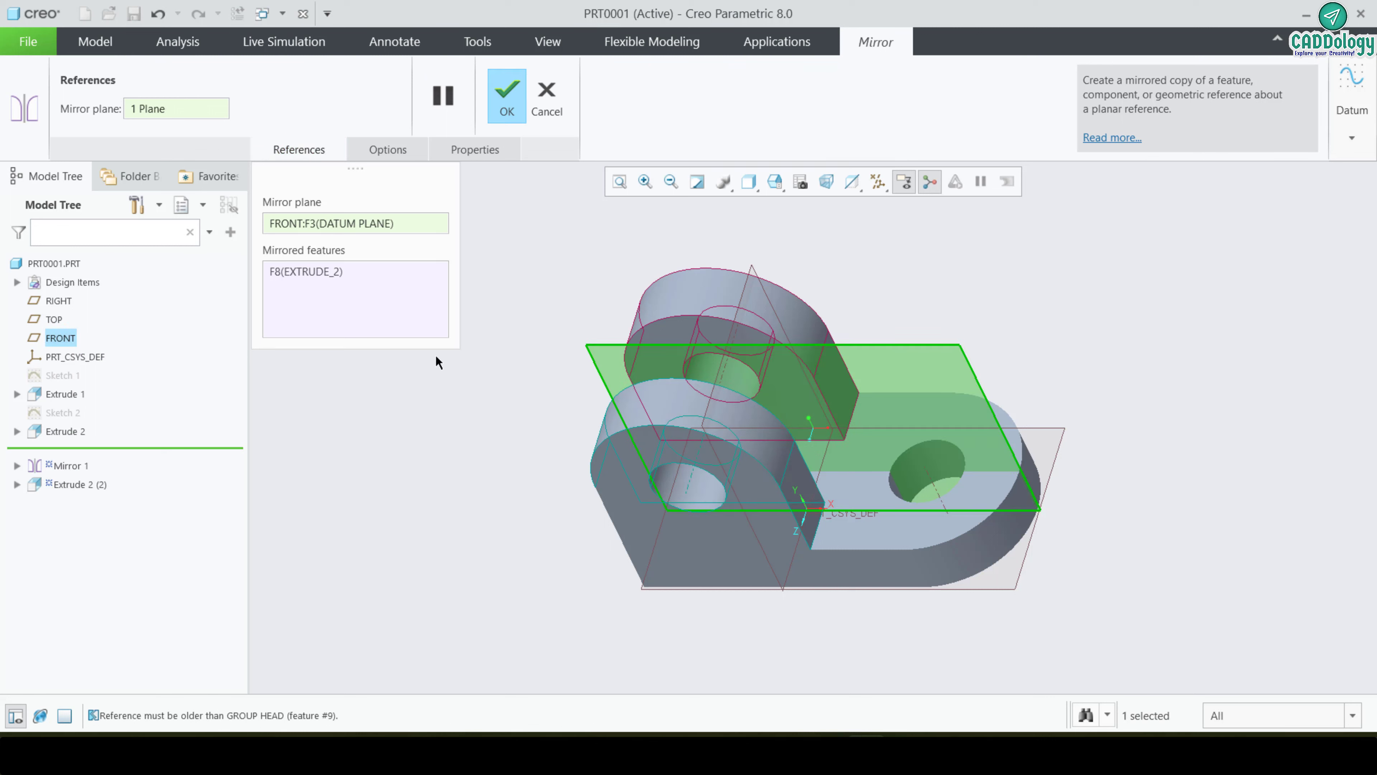
left_click(508, 93)
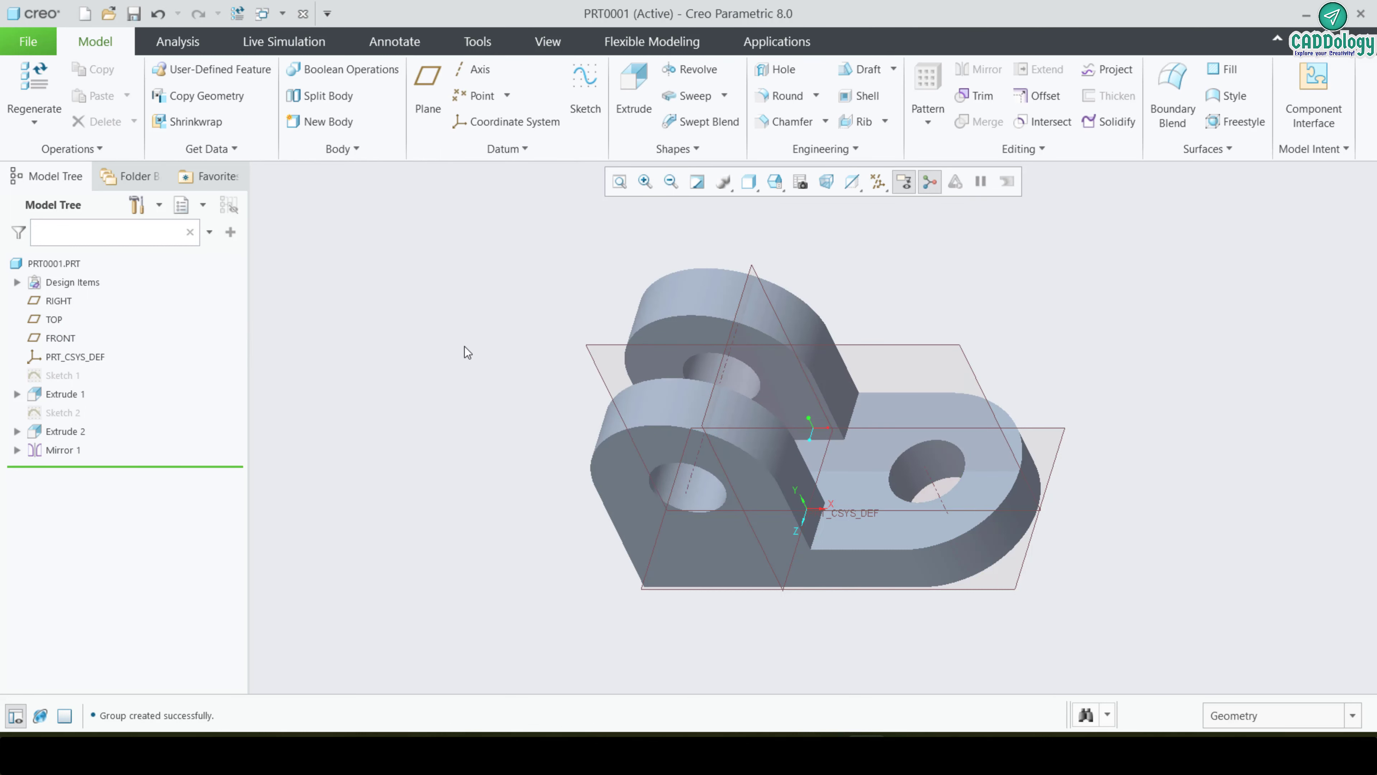
- Start a sketch on the base's flat end face, viewed square-on, and hide all datum features
mouse_move(484, 385)
middle_mouse_down()
mouse_move(489, 343)
mouse_move(617, 363)
mouse_move(479, 304)
mouse_move(575, 274)
middle_mouse_up()
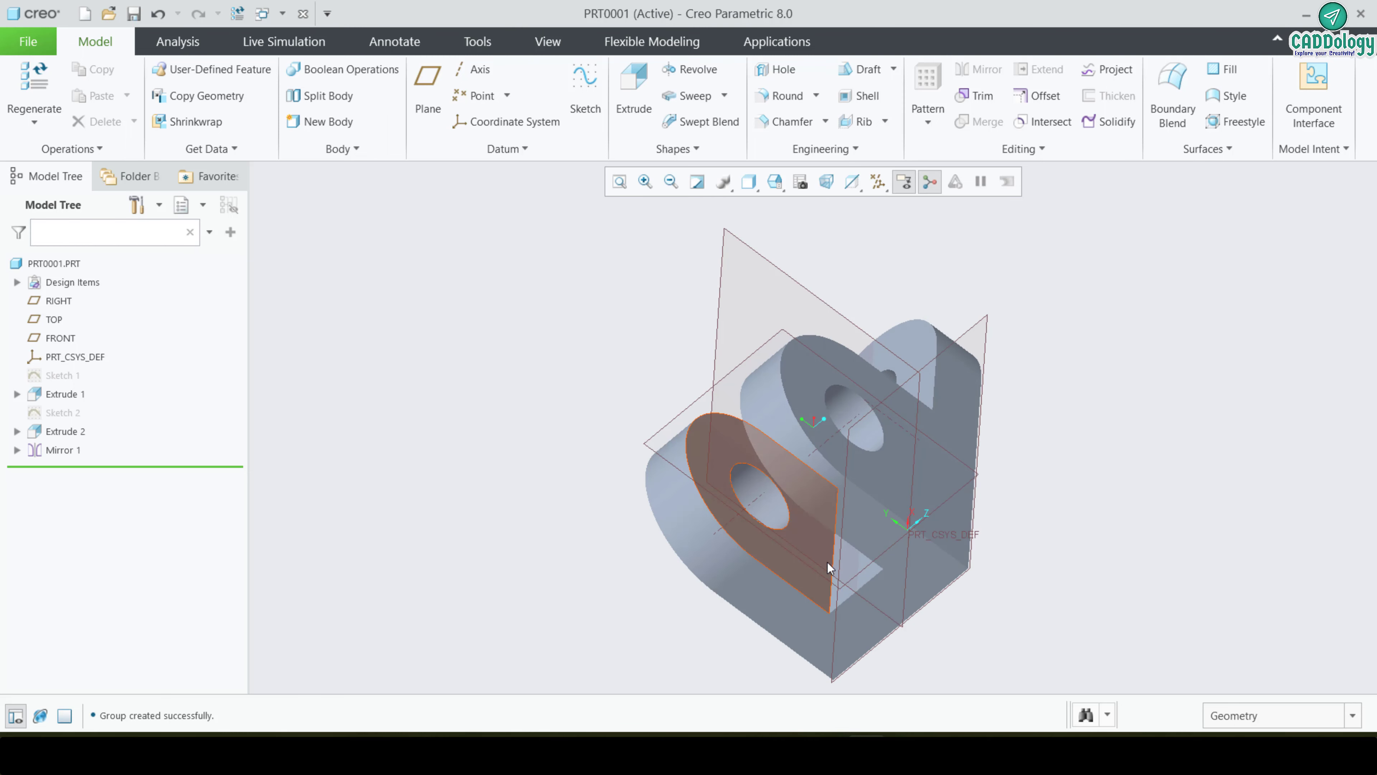
left_click(889, 614)
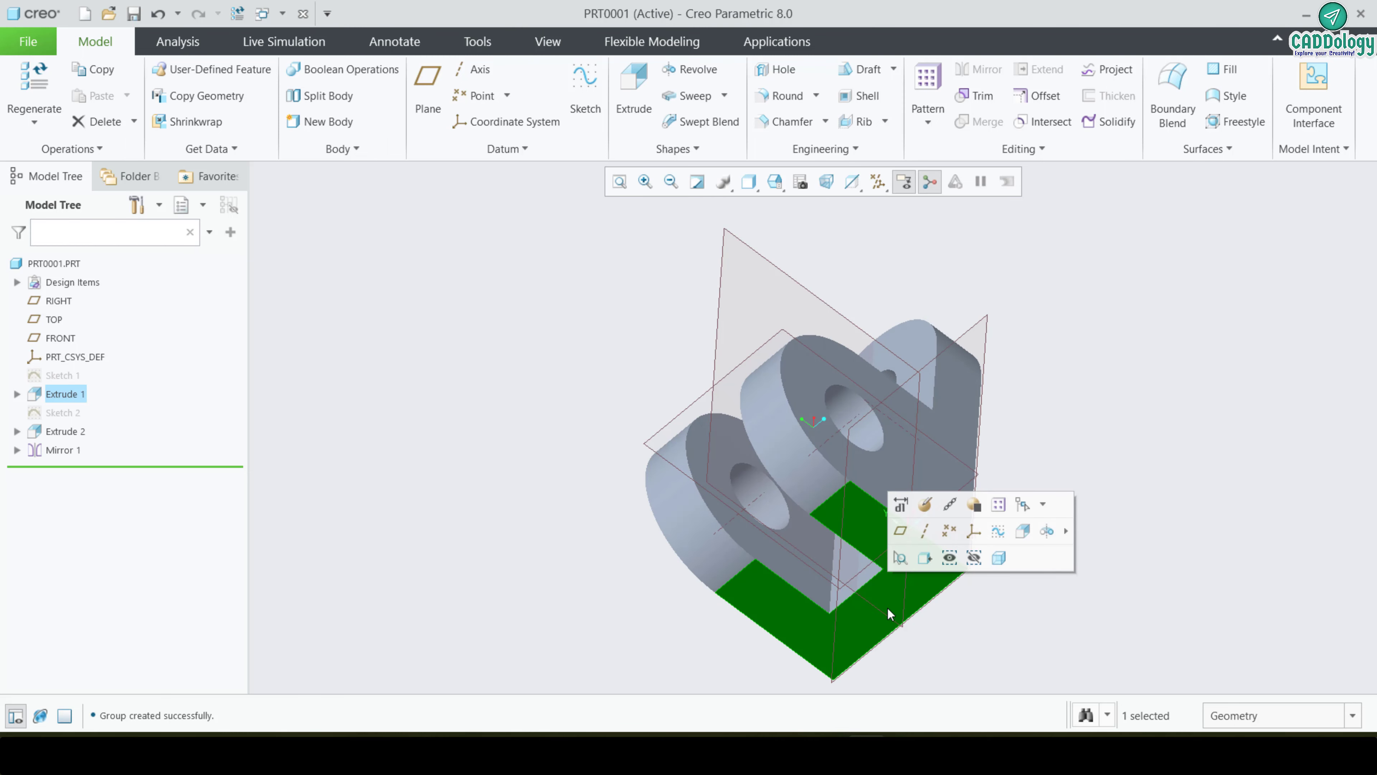
left_click(997, 531)
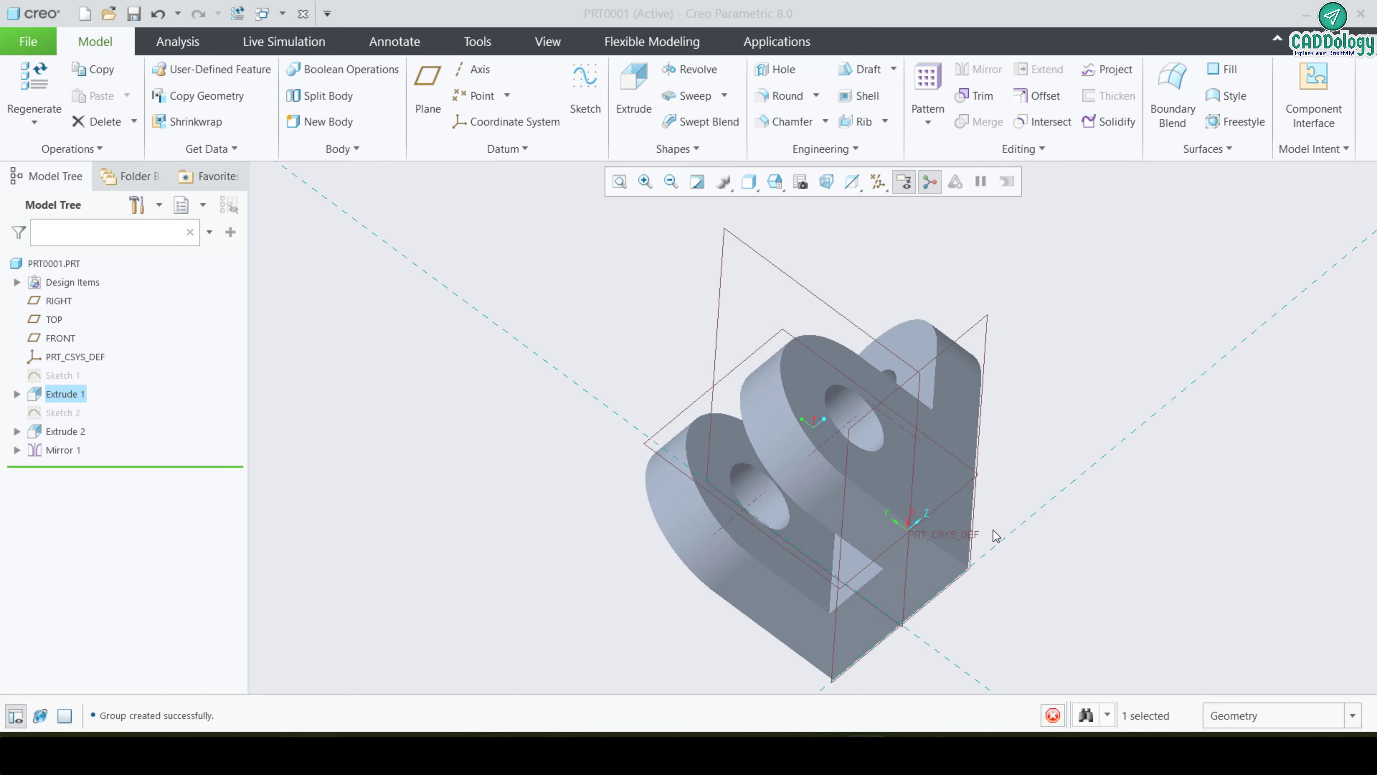
left_click(853, 181)
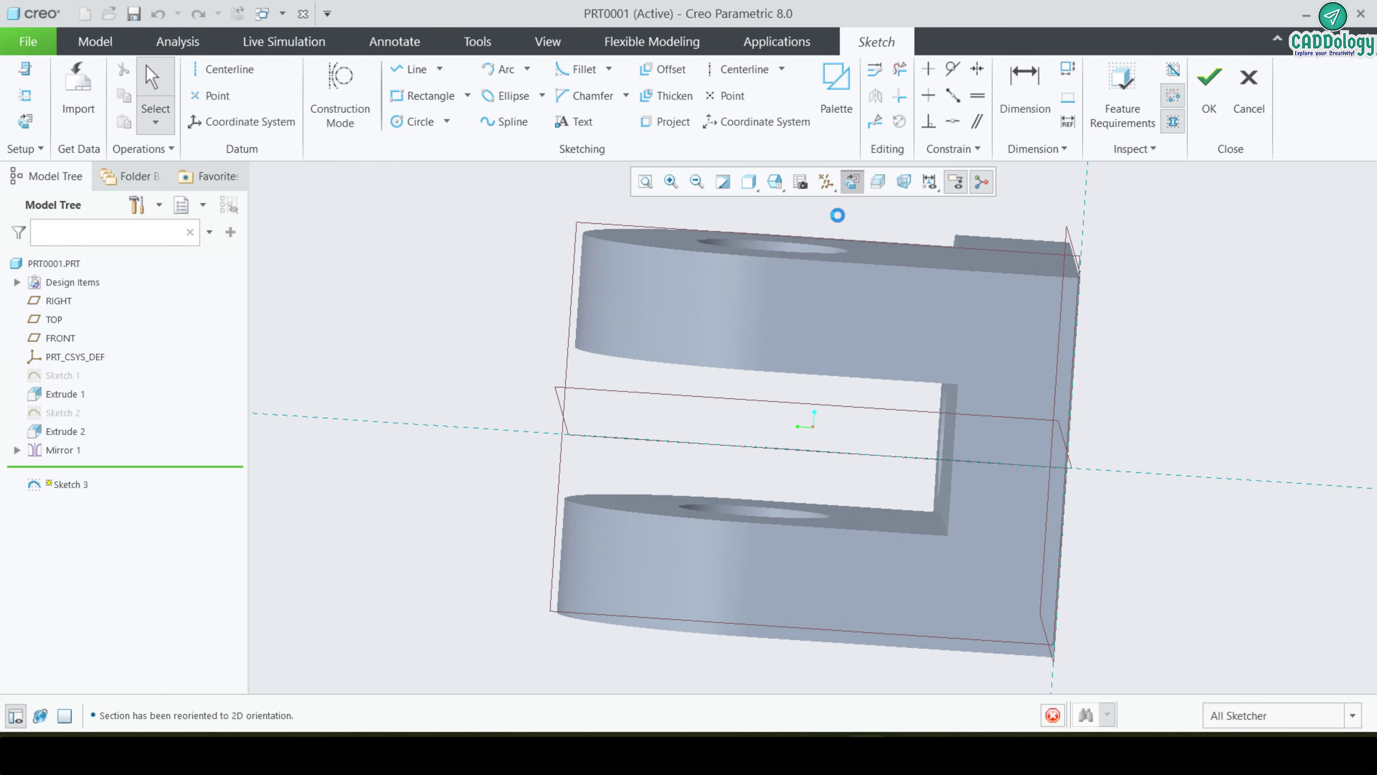
scroll(927, 557, "up", 2)
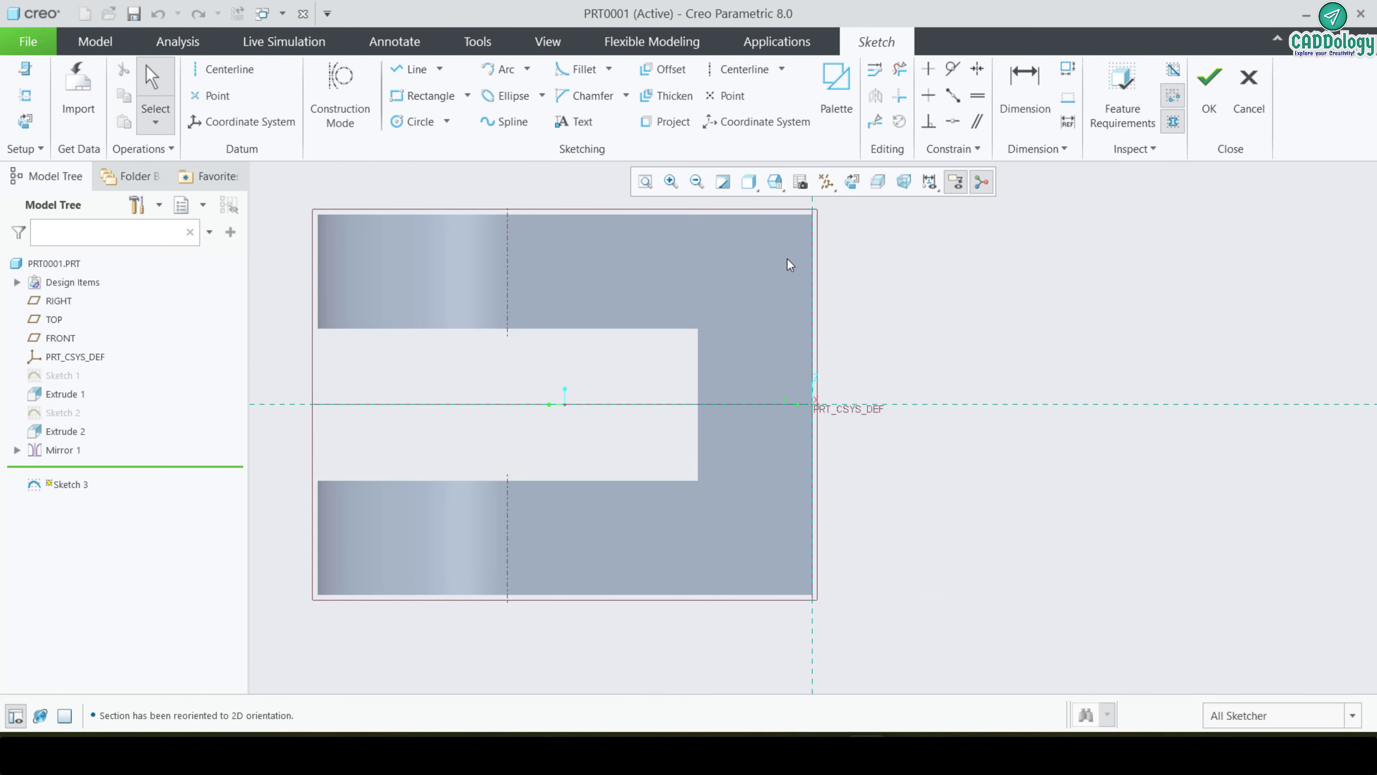
left_click(823, 187)
left_click(827, 208)
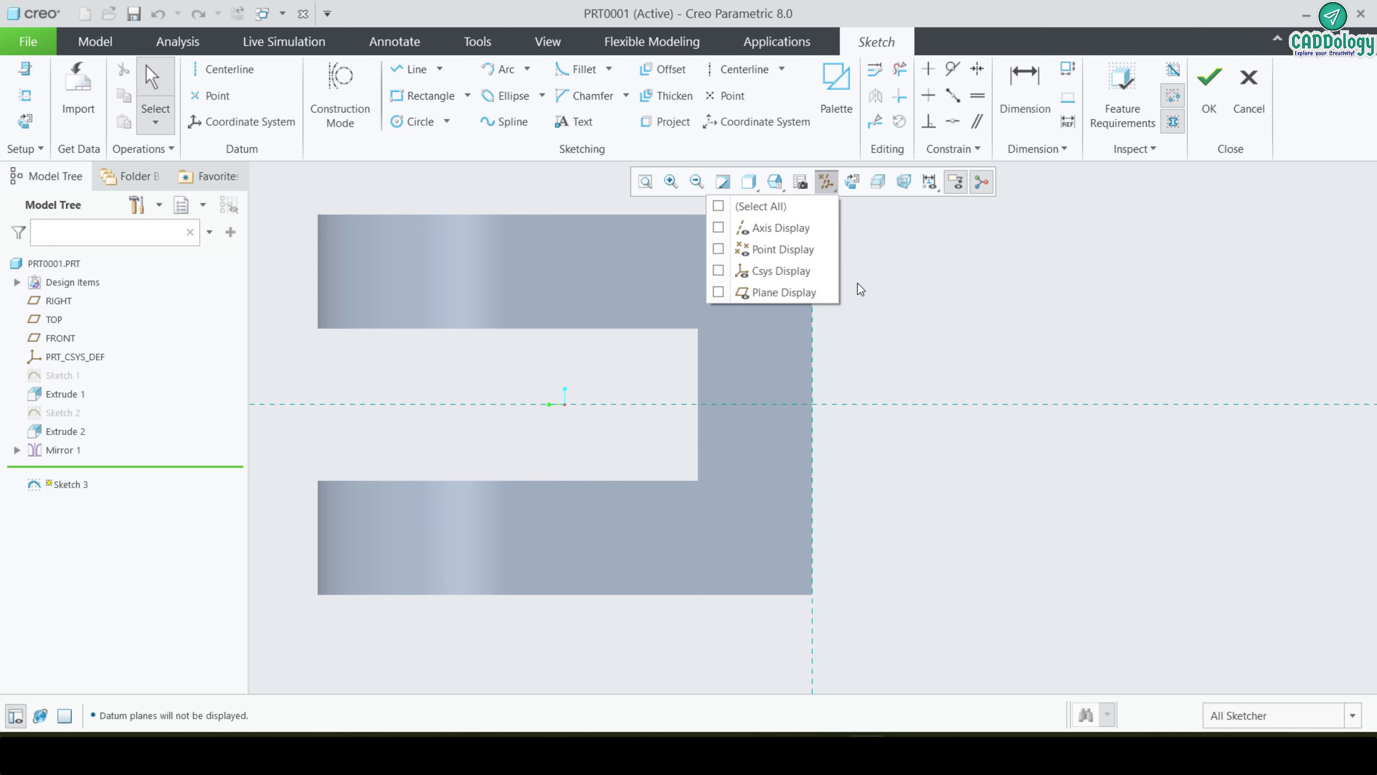
left_click(874, 324)
- Sketch a rectangle about 44 by 37 mm from the end face's upper corner, extending beyond the base's underside away from the lugs
key("r")
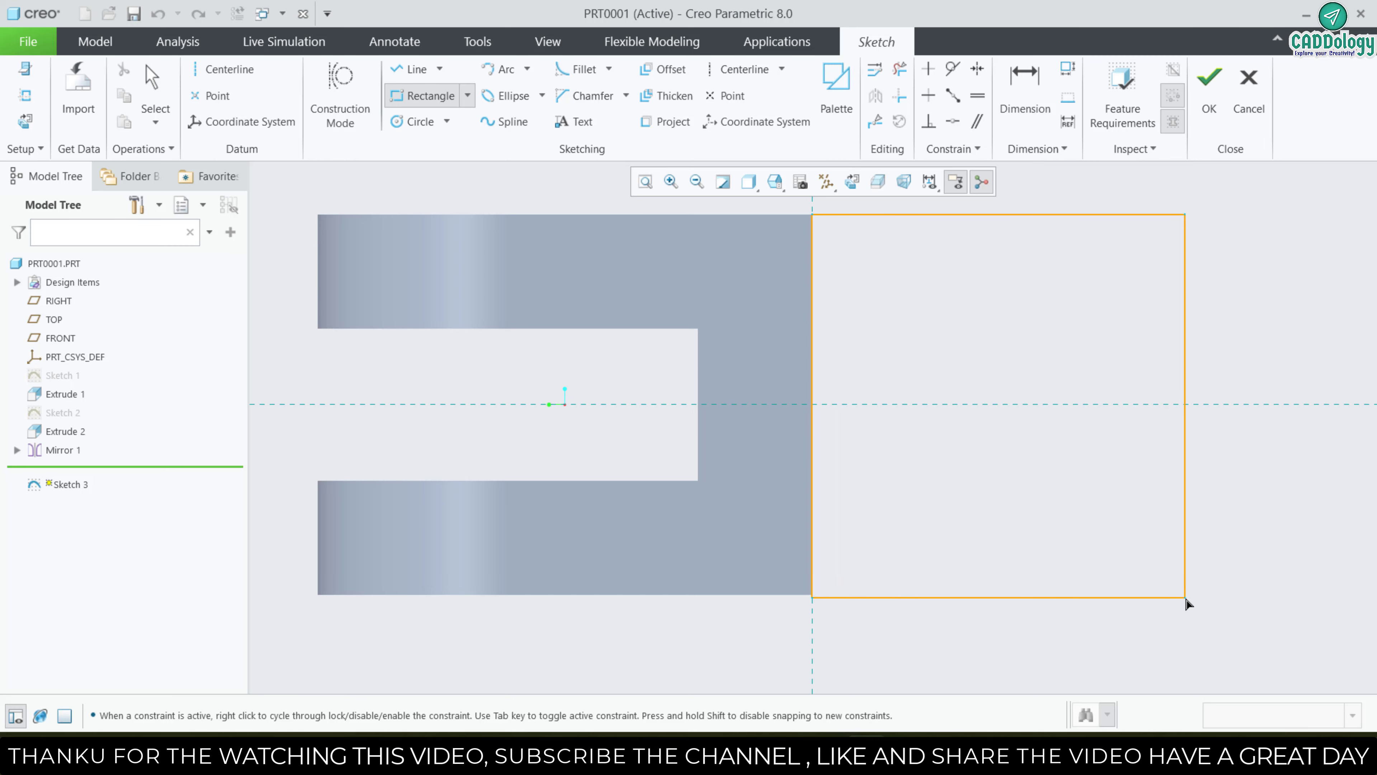
left_click(1231, 564)
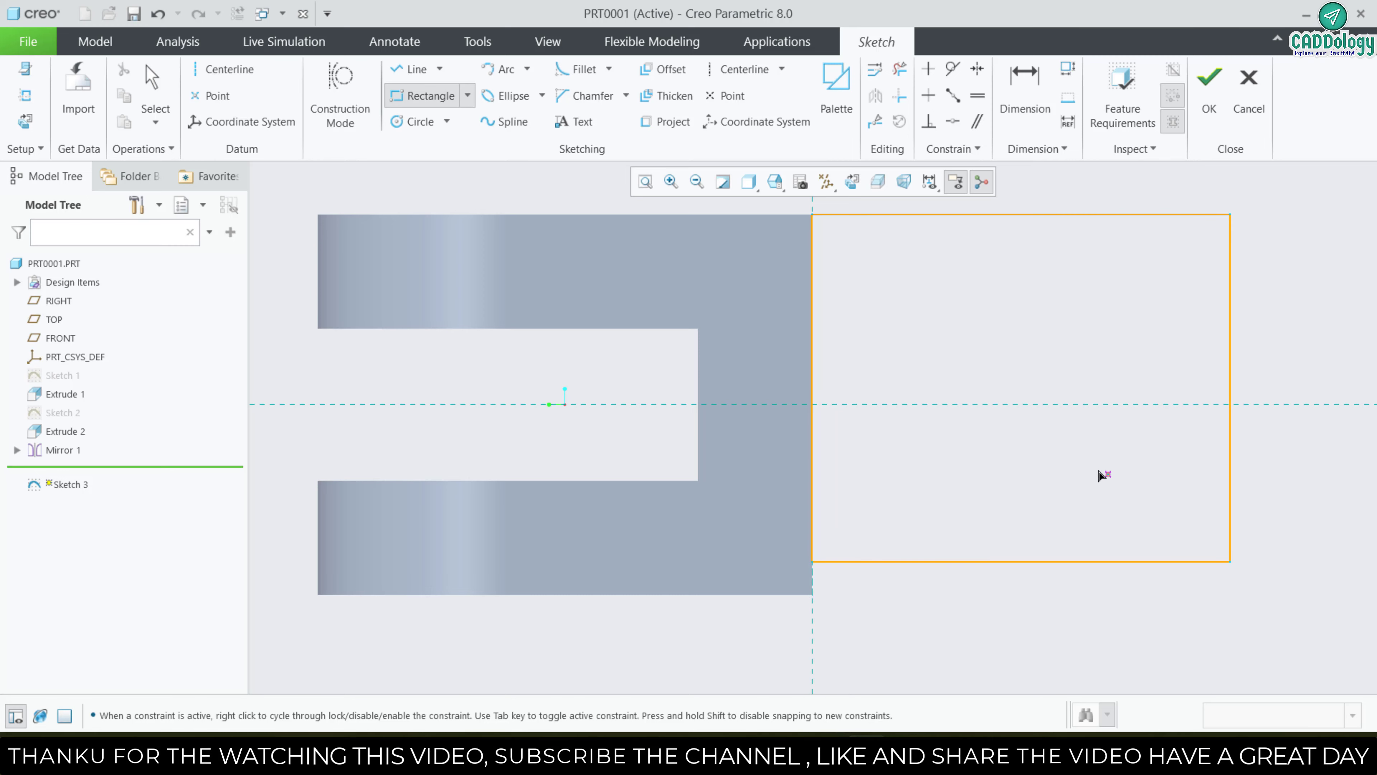
middle_click(1100, 473)
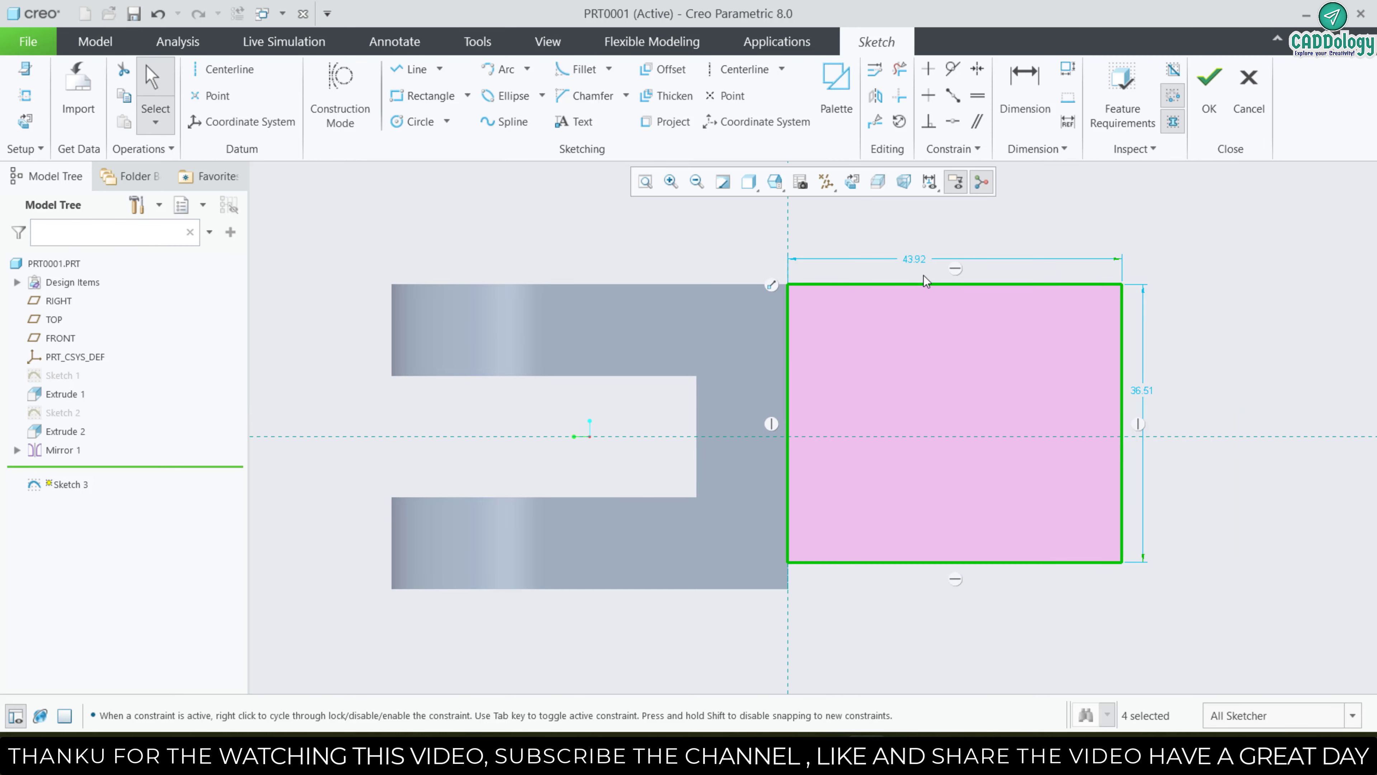
- Set the rectangle's height to 40 mm and its width to 60-20-12 mm
double_click(1151, 390)
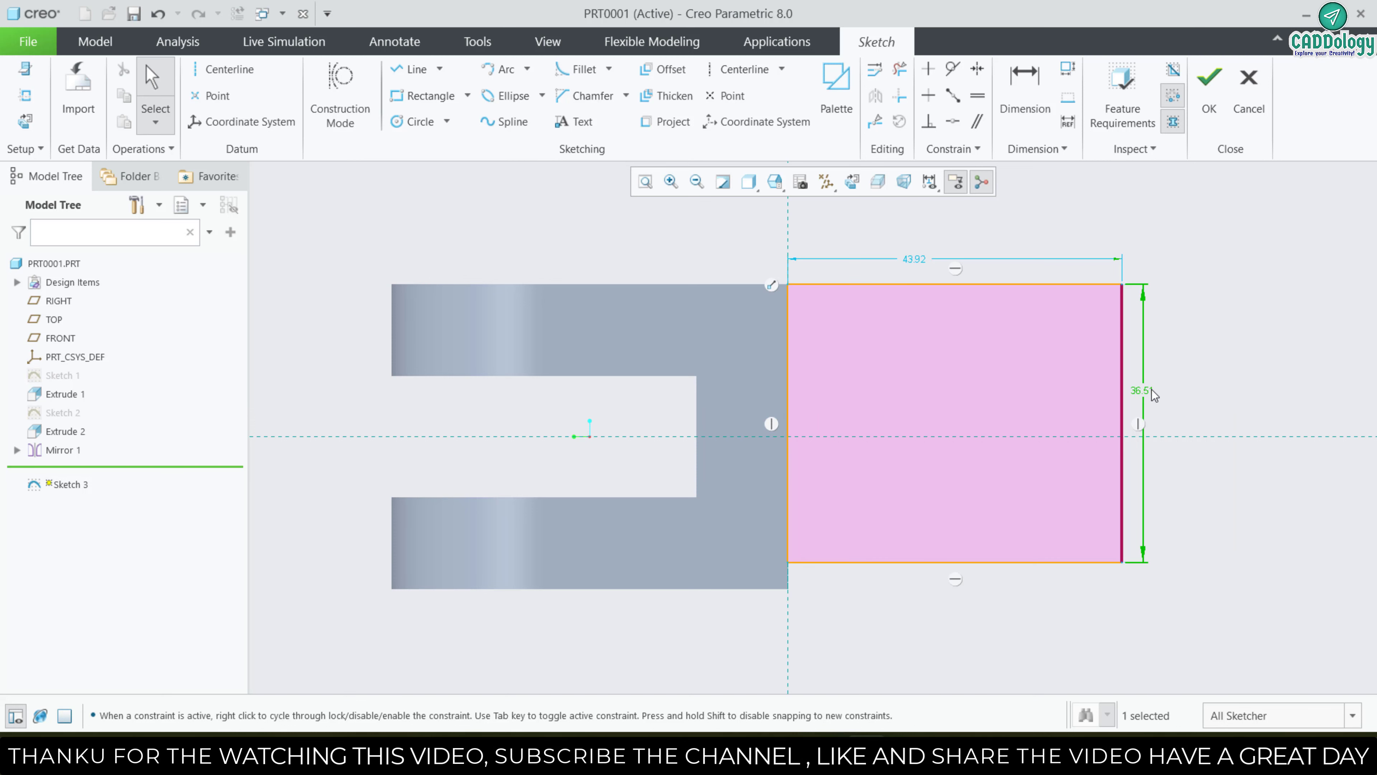
type("40")
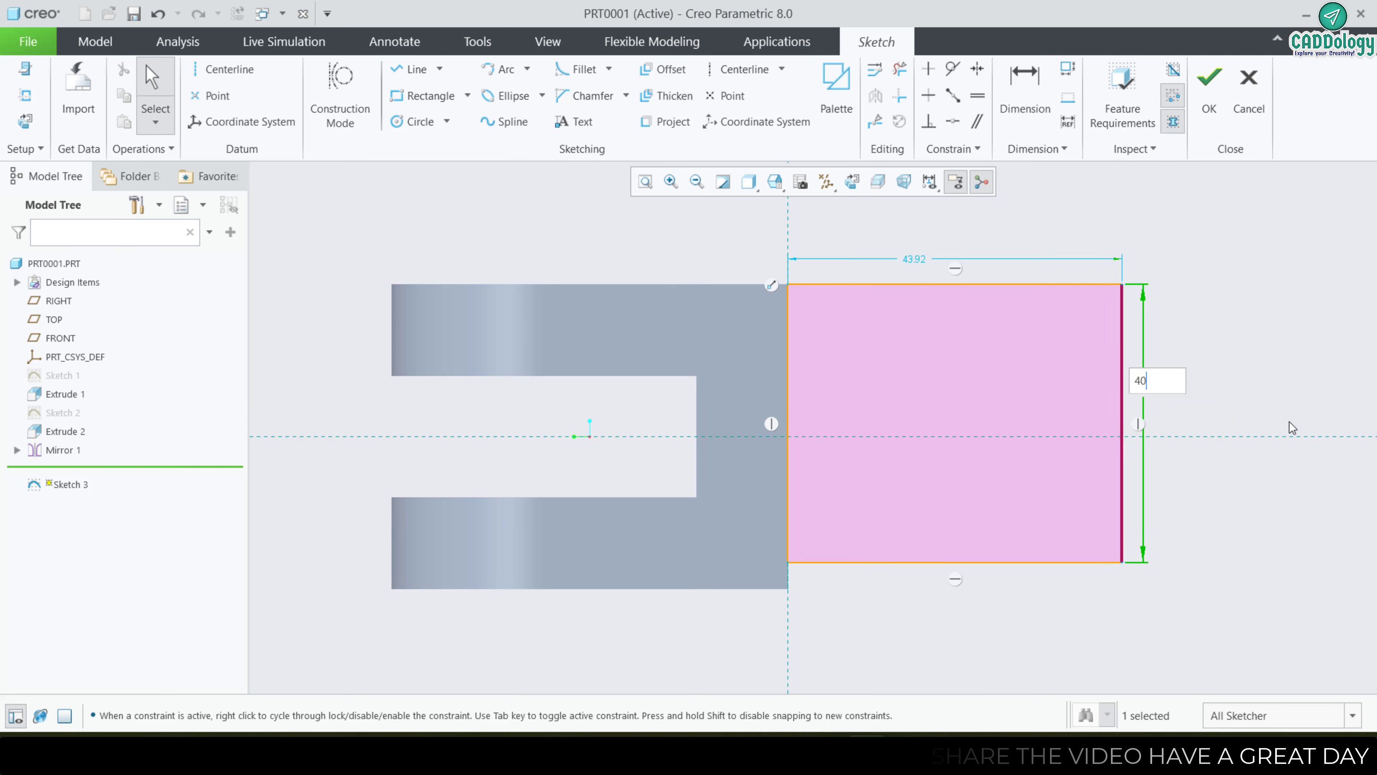
key("Tab")
type("60")
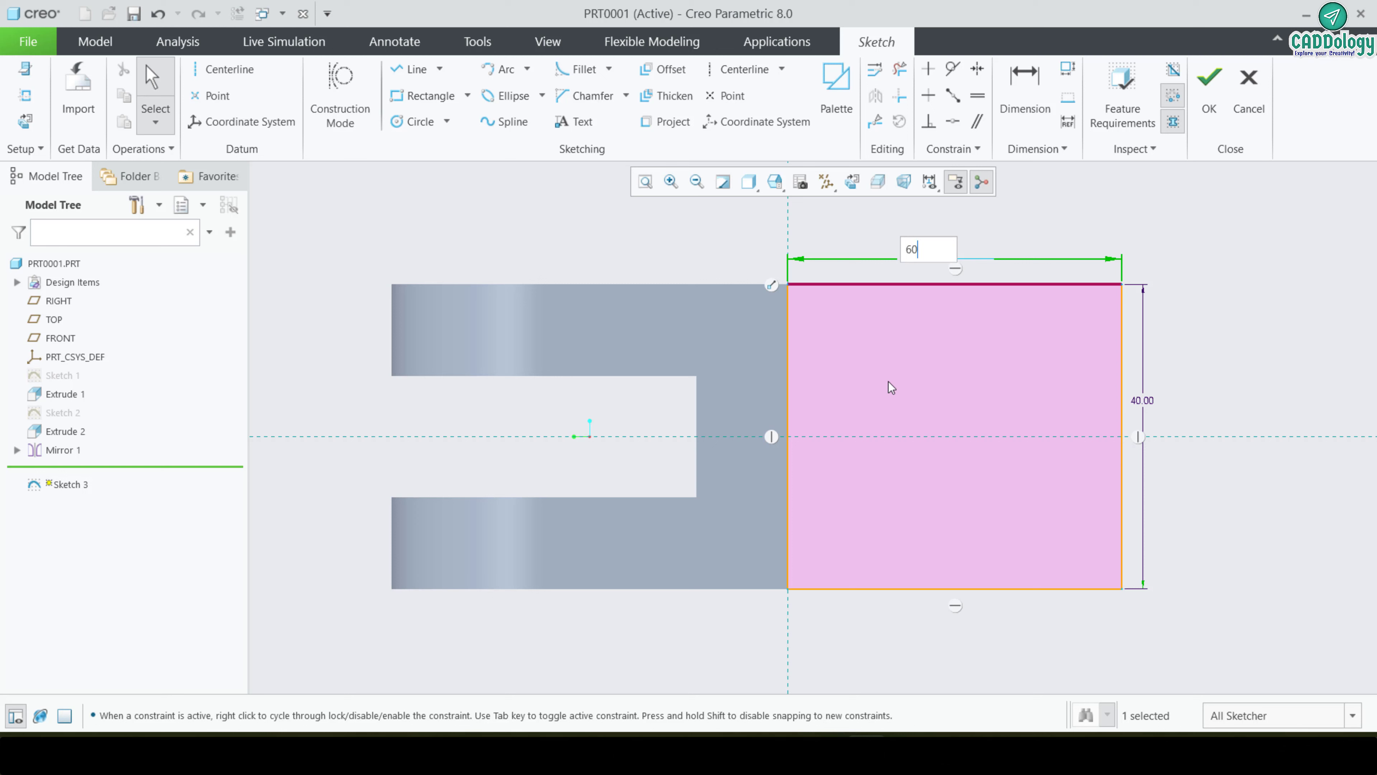
type("-20-12")
key("Return")
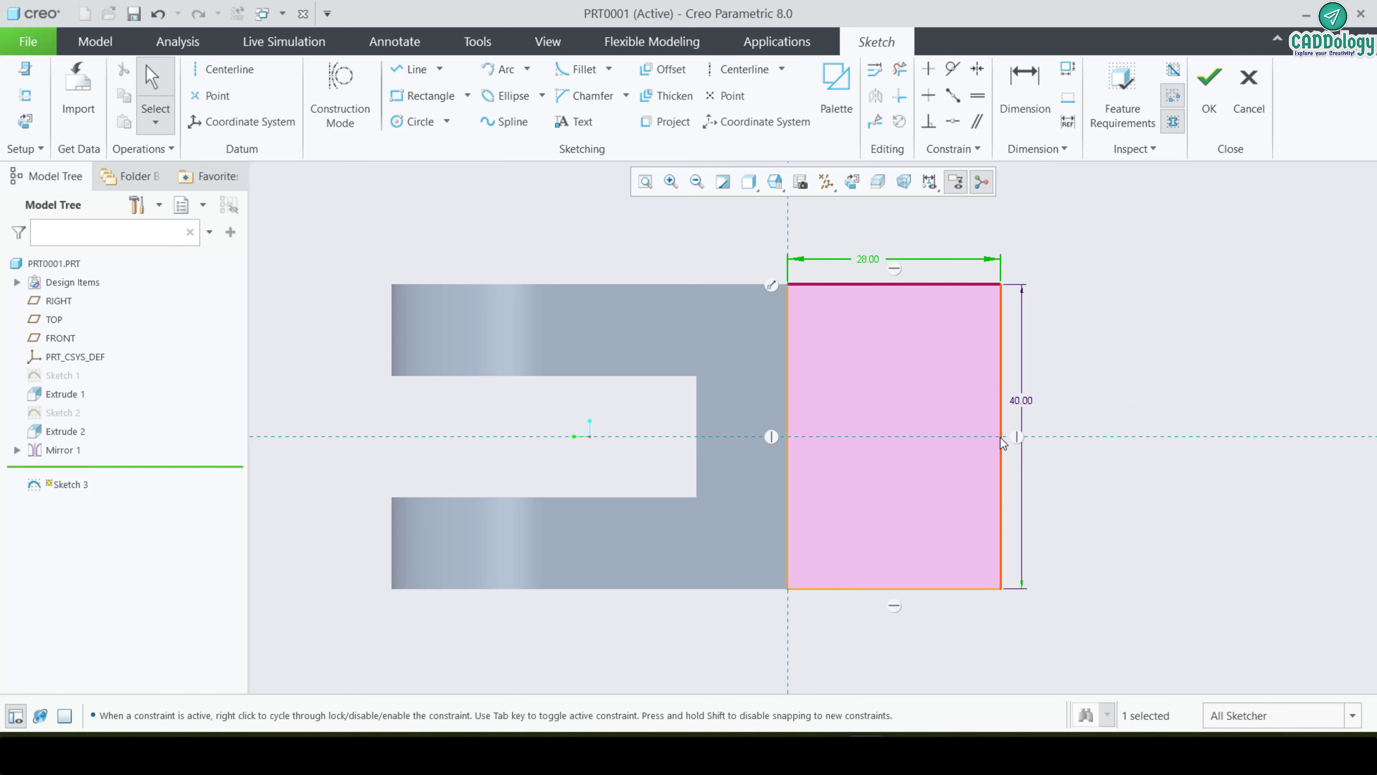
- Draw a circle centred on the rectangle's outer edge through its corners, plus a concentric inner circle of 16 mm diameter
left_click(404, 120)
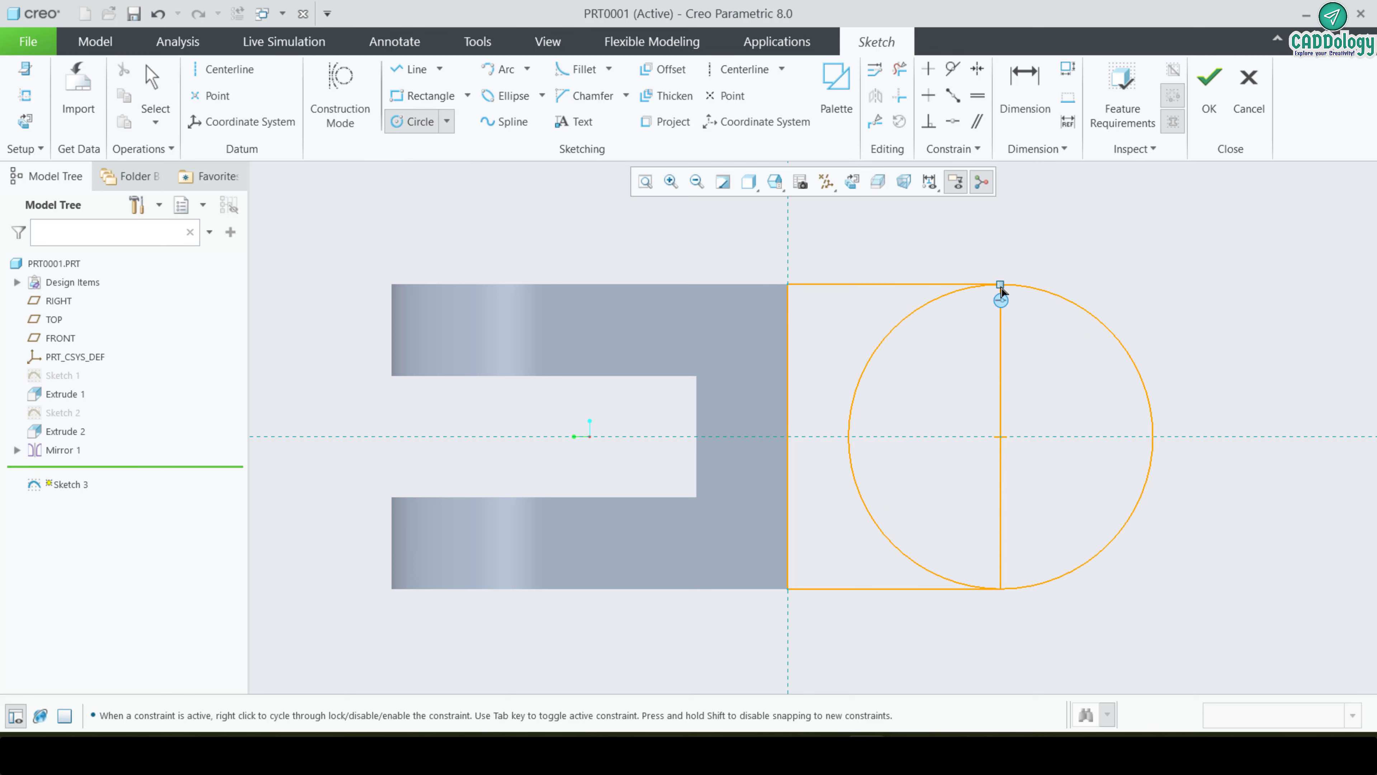
left_click(1004, 292)
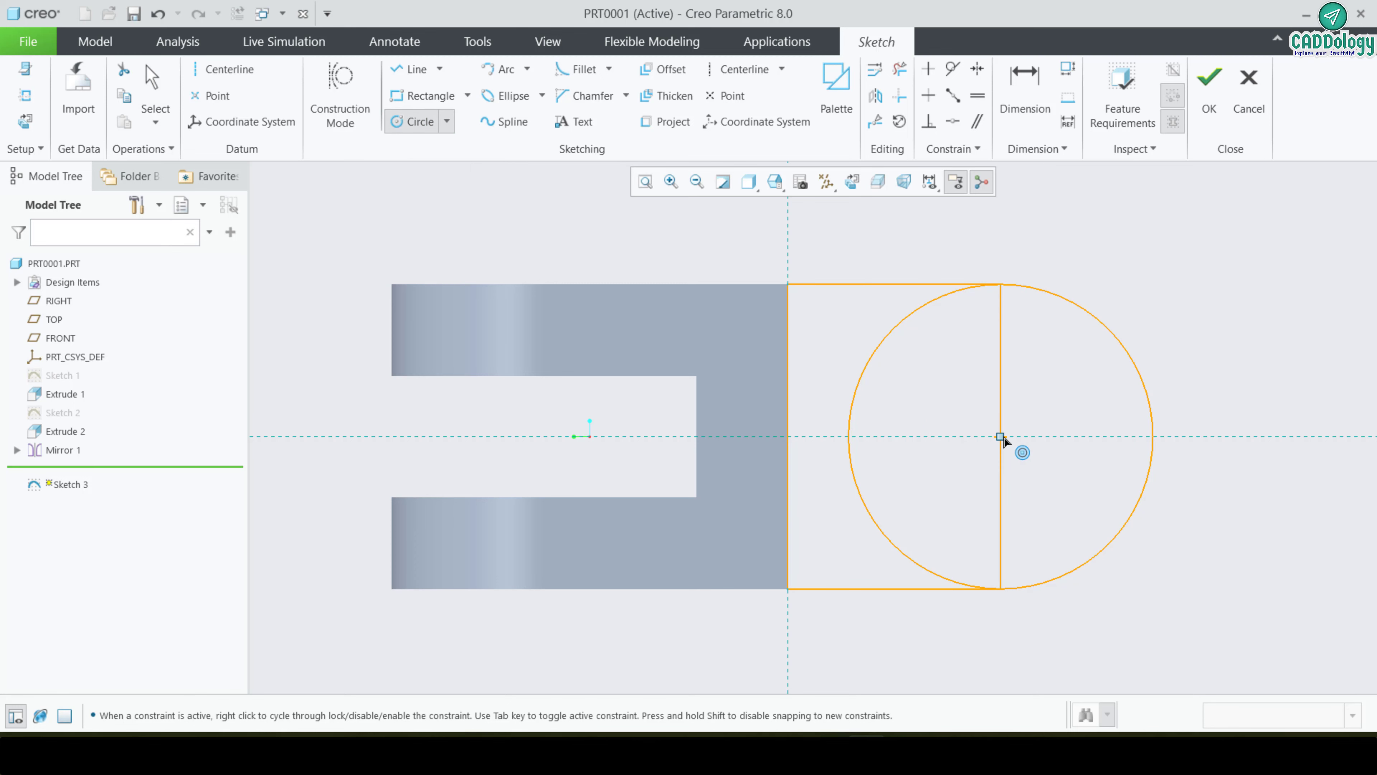
left_click(986, 391)
middle_click(985, 390)
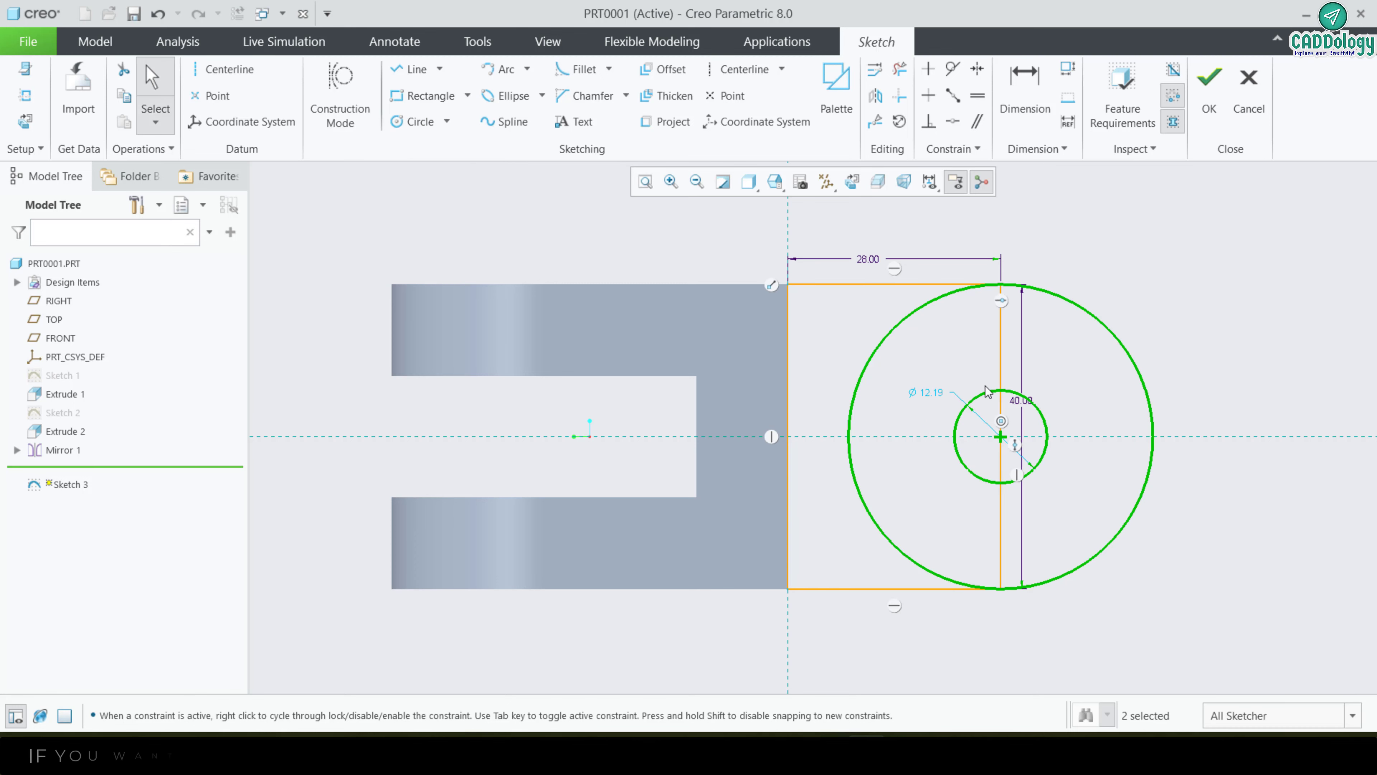
double_click(933, 394)
type("1")
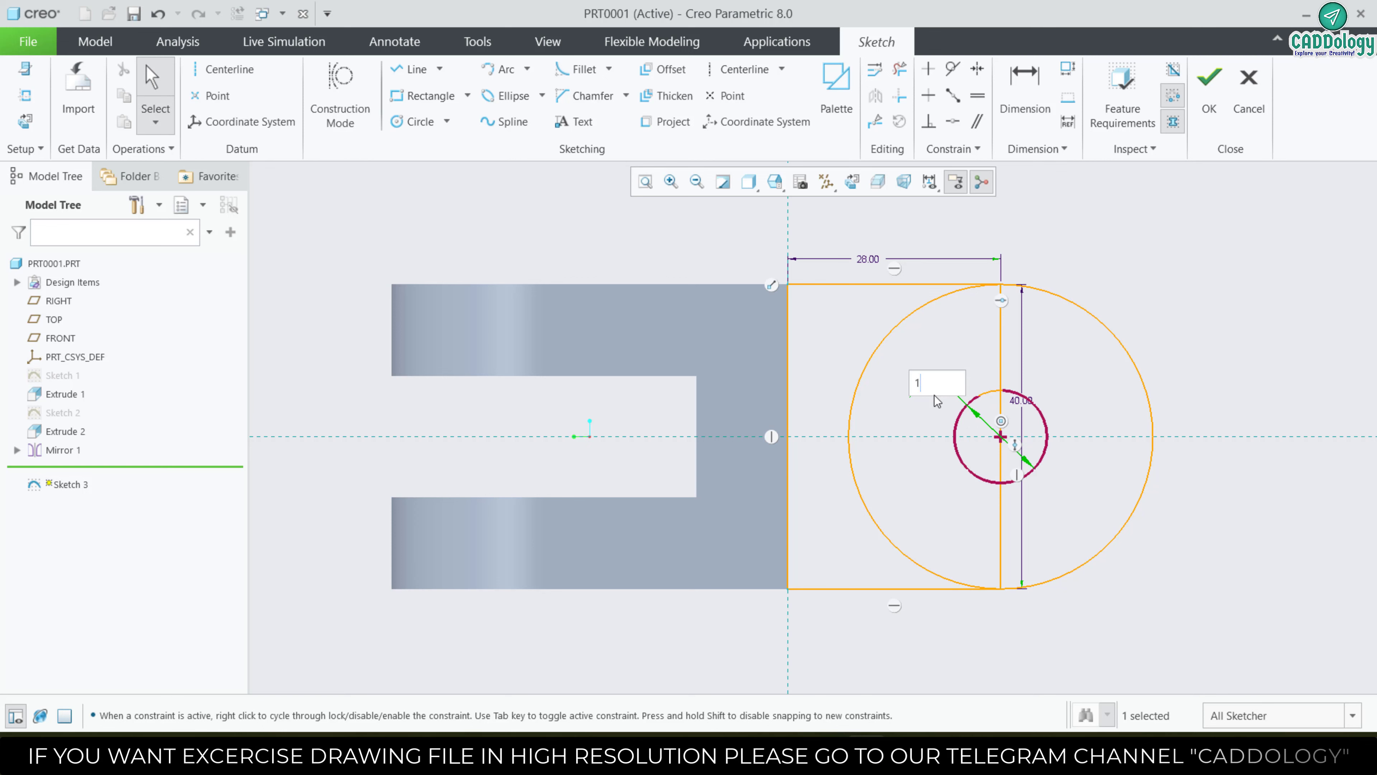
type("6")
key("Return")
left_click(931, 355)
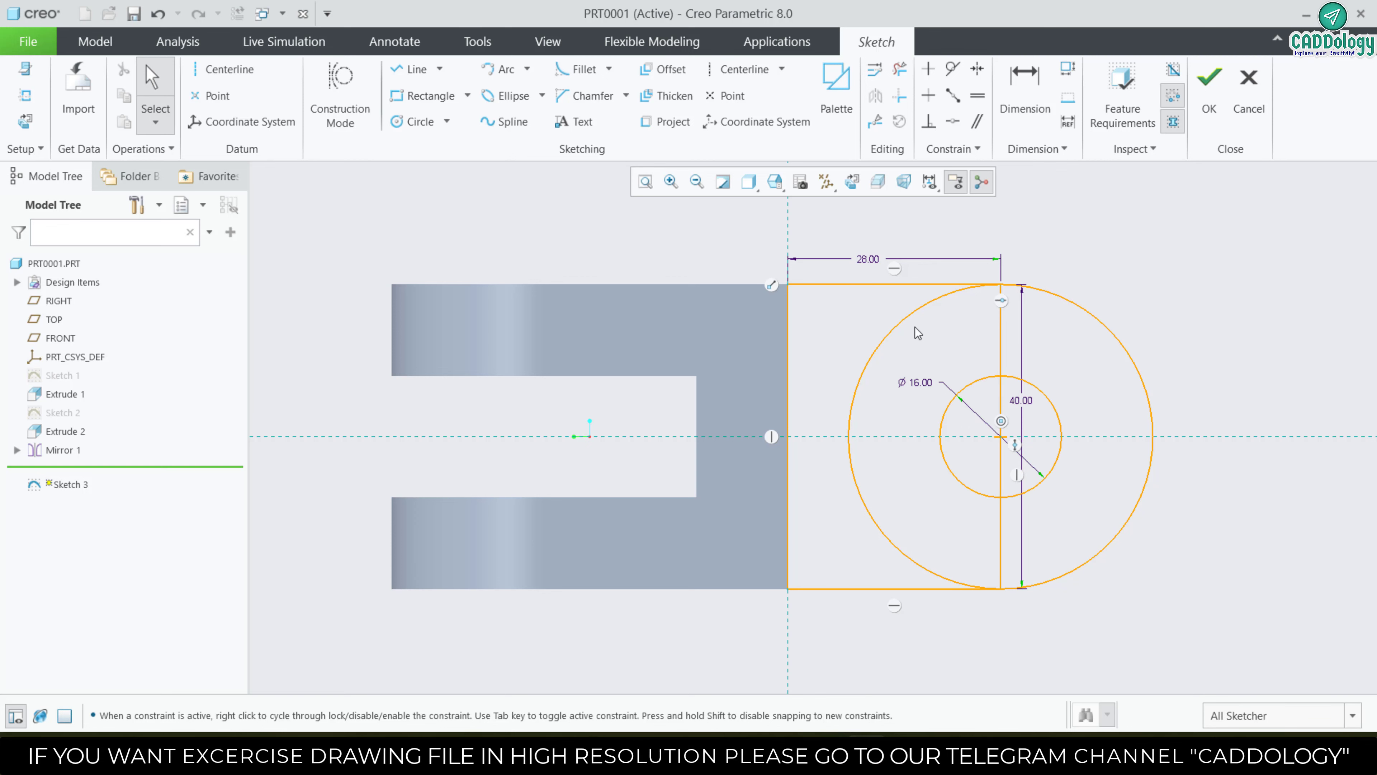
- Trim the outer circle's inner half and the vertical line through its centre, keeping the full hole circle, and finish the sketch
left_click(902, 77)
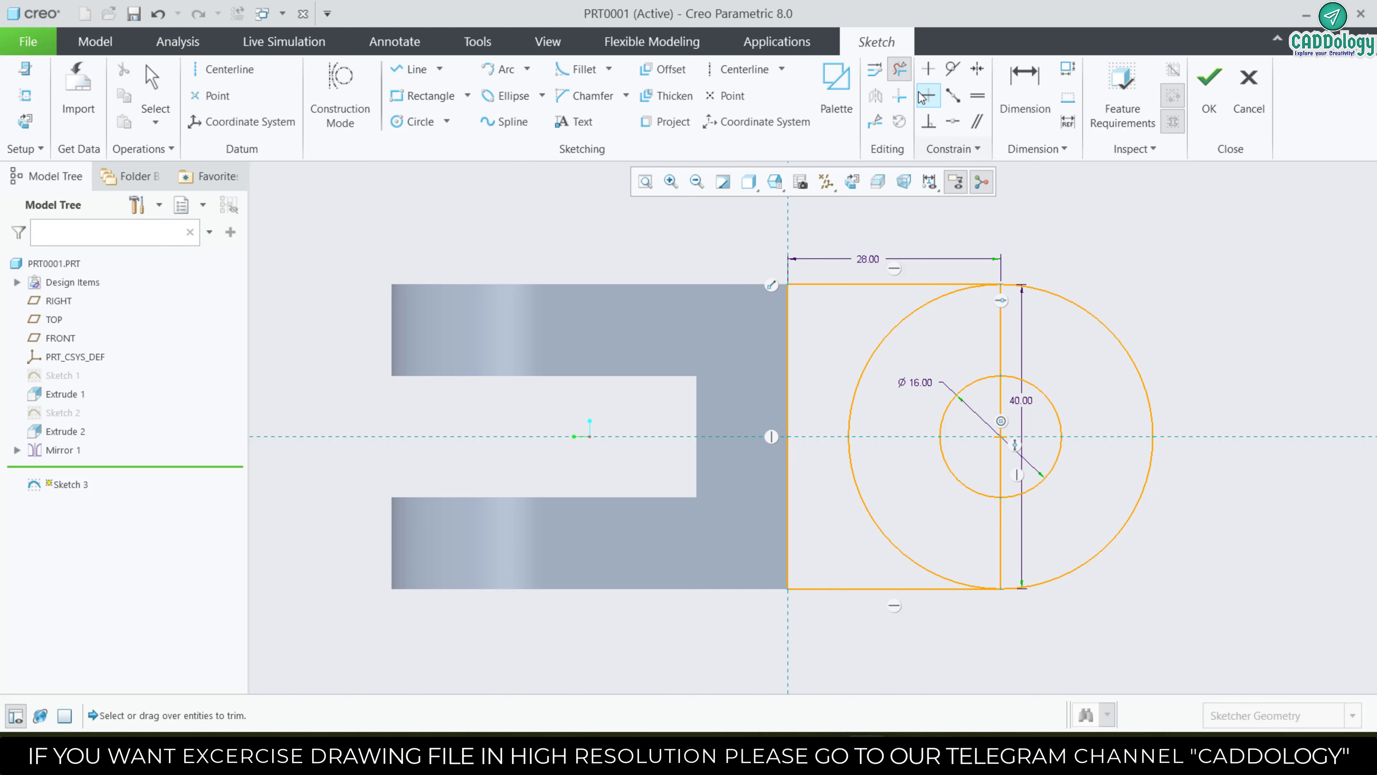
left_click(893, 324)
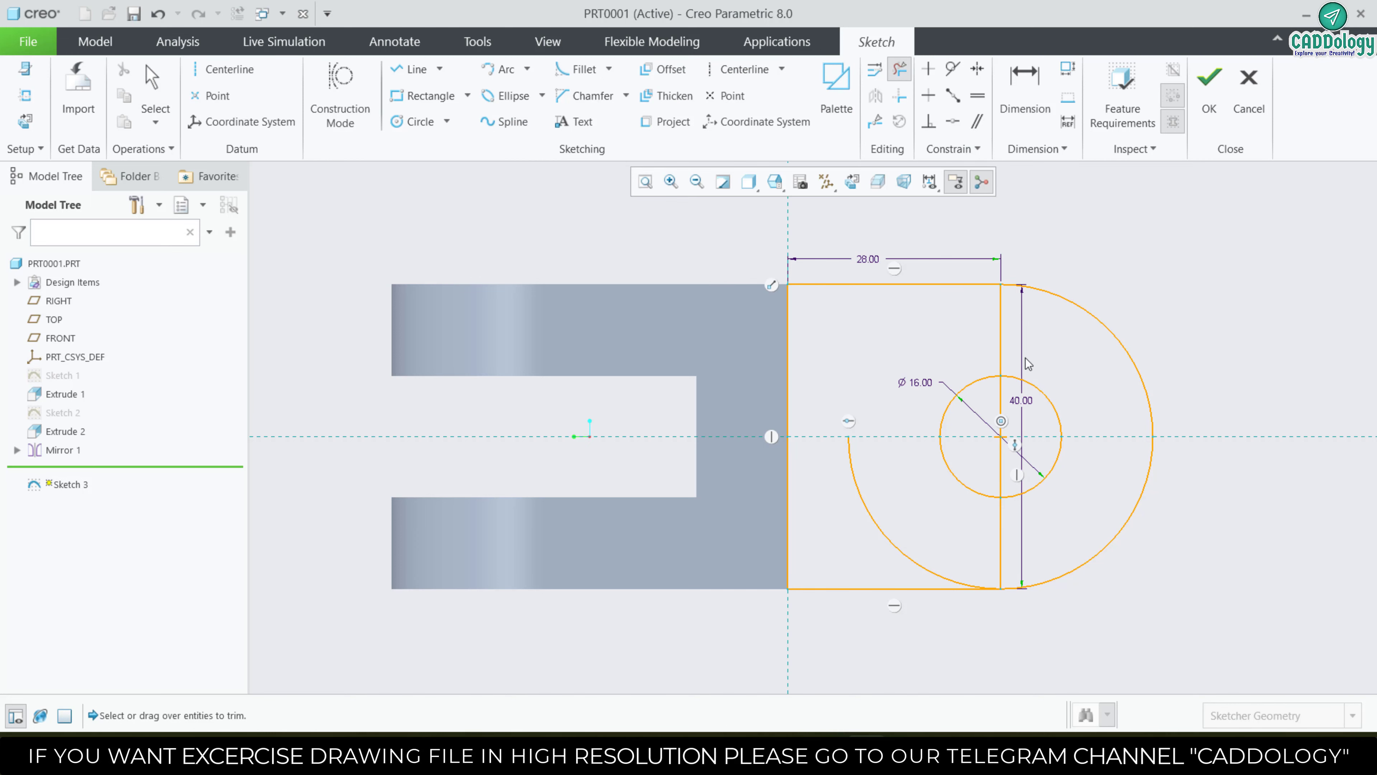
left_click(1000, 331)
left_click(1000, 407)
left_click(1000, 468)
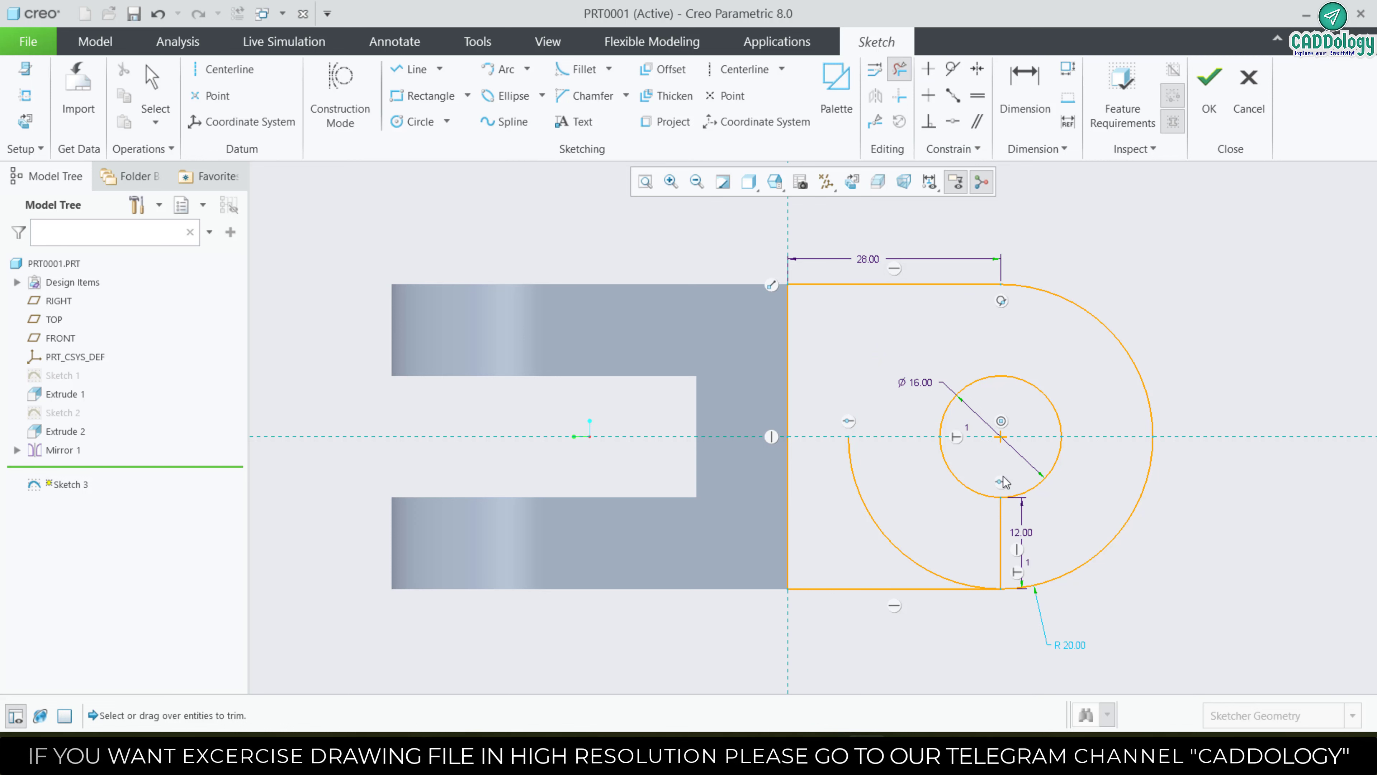
left_click(1001, 543)
left_click_drag(913, 541, 908, 501)
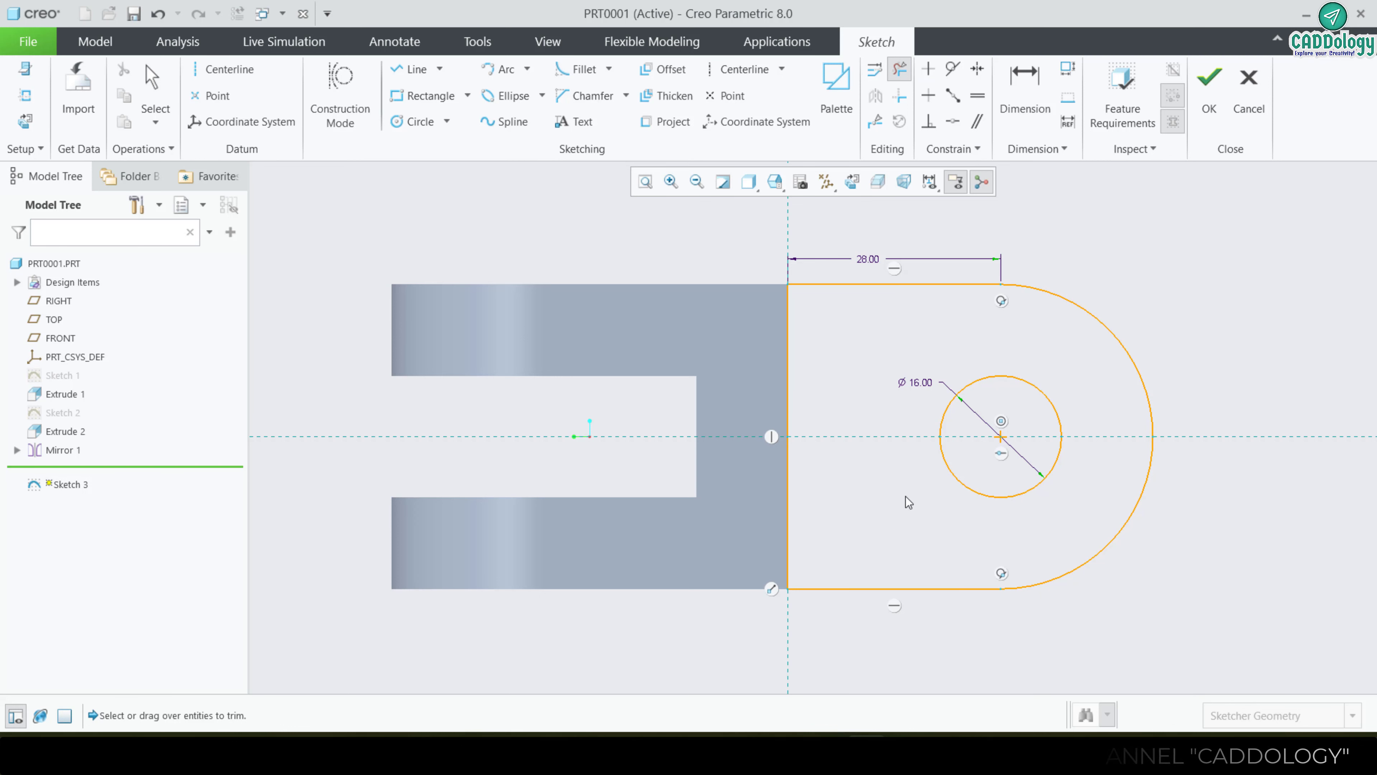
middle_click(907, 496)
left_click(1209, 89)
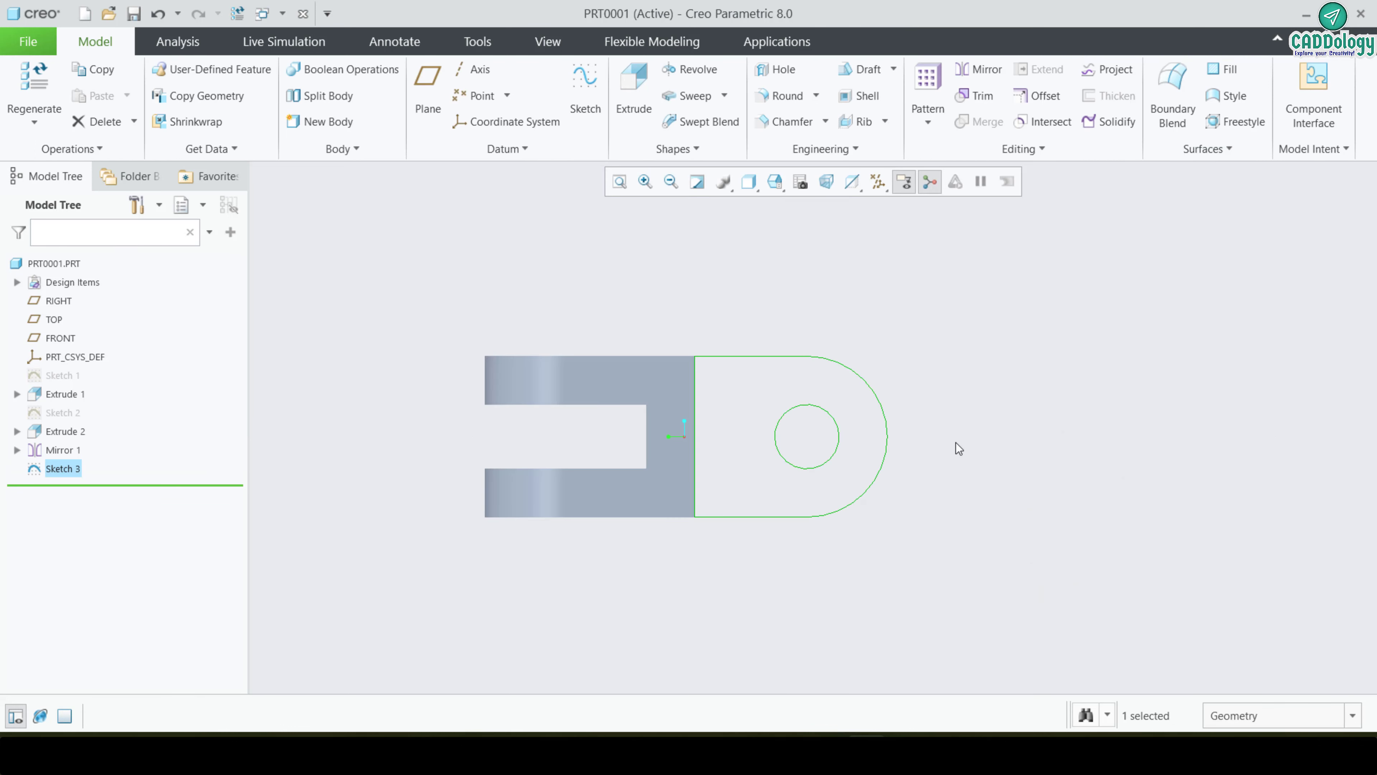
- Extrude the end-face profile 12 mm as a solid, reversed to run under the base
key("ctrl+d")
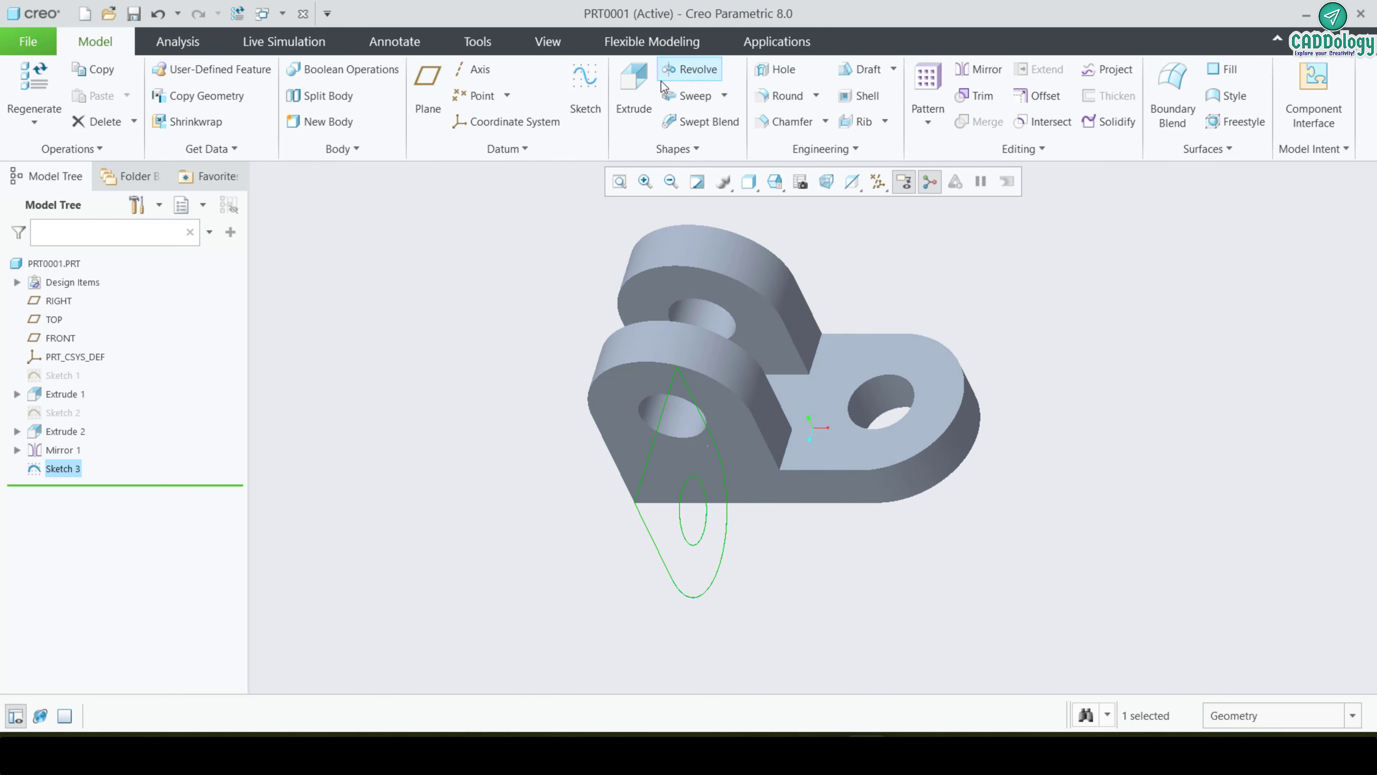
left_click(634, 86)
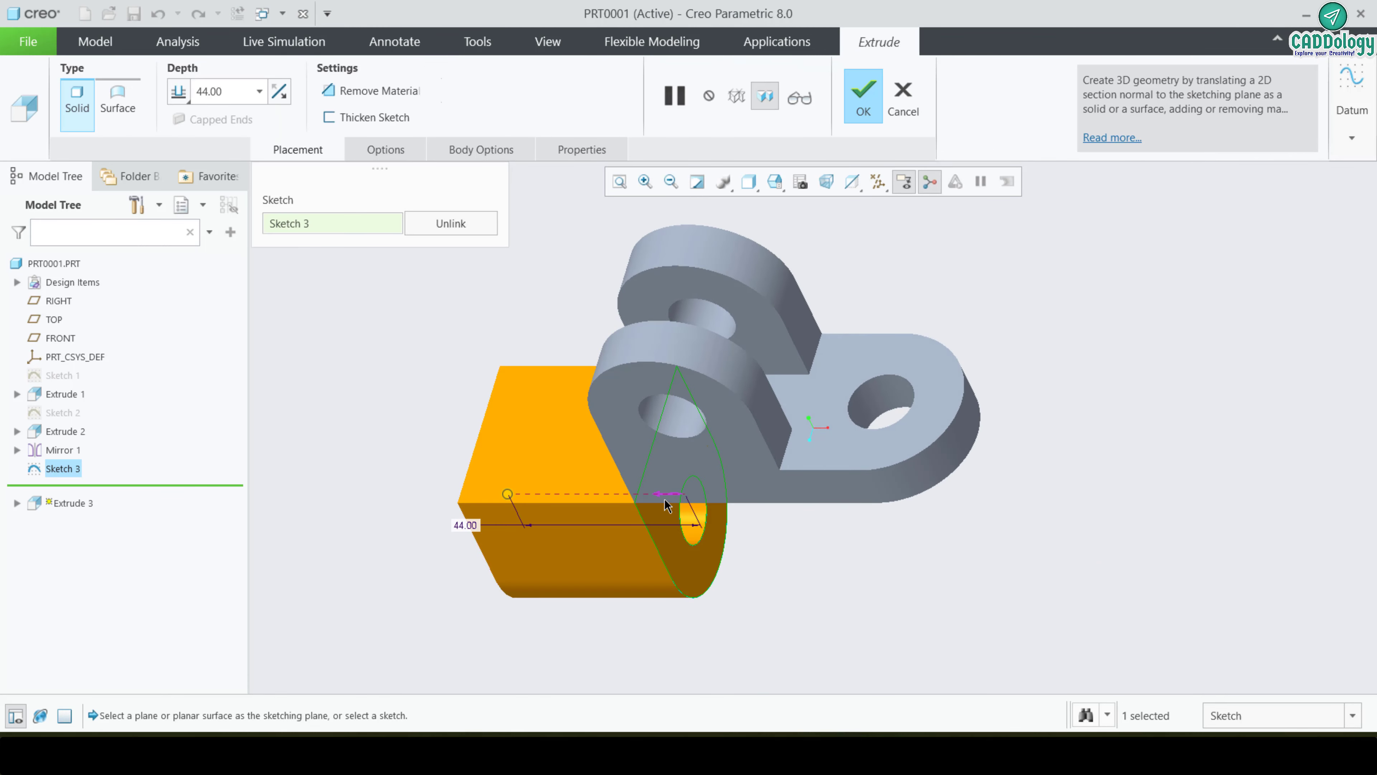
left_click(663, 496)
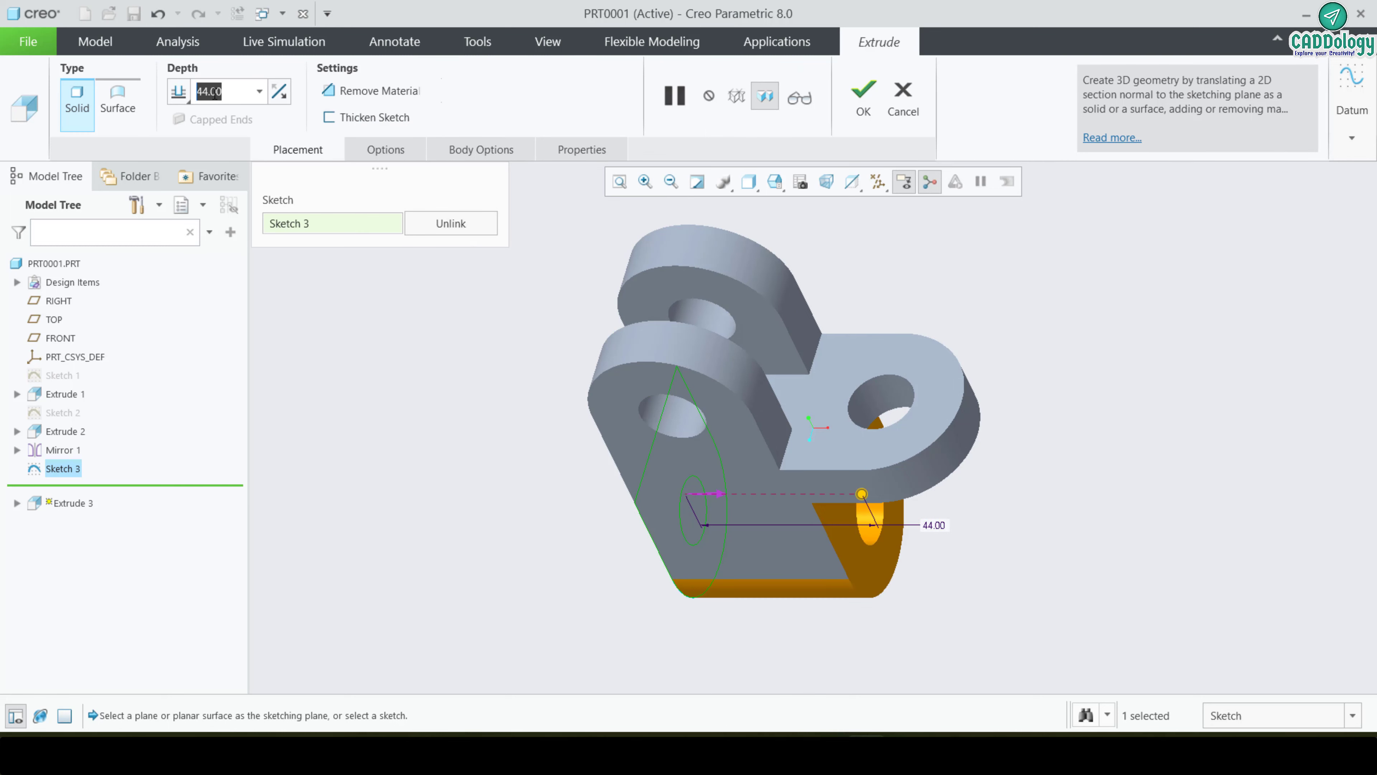
key("Return")
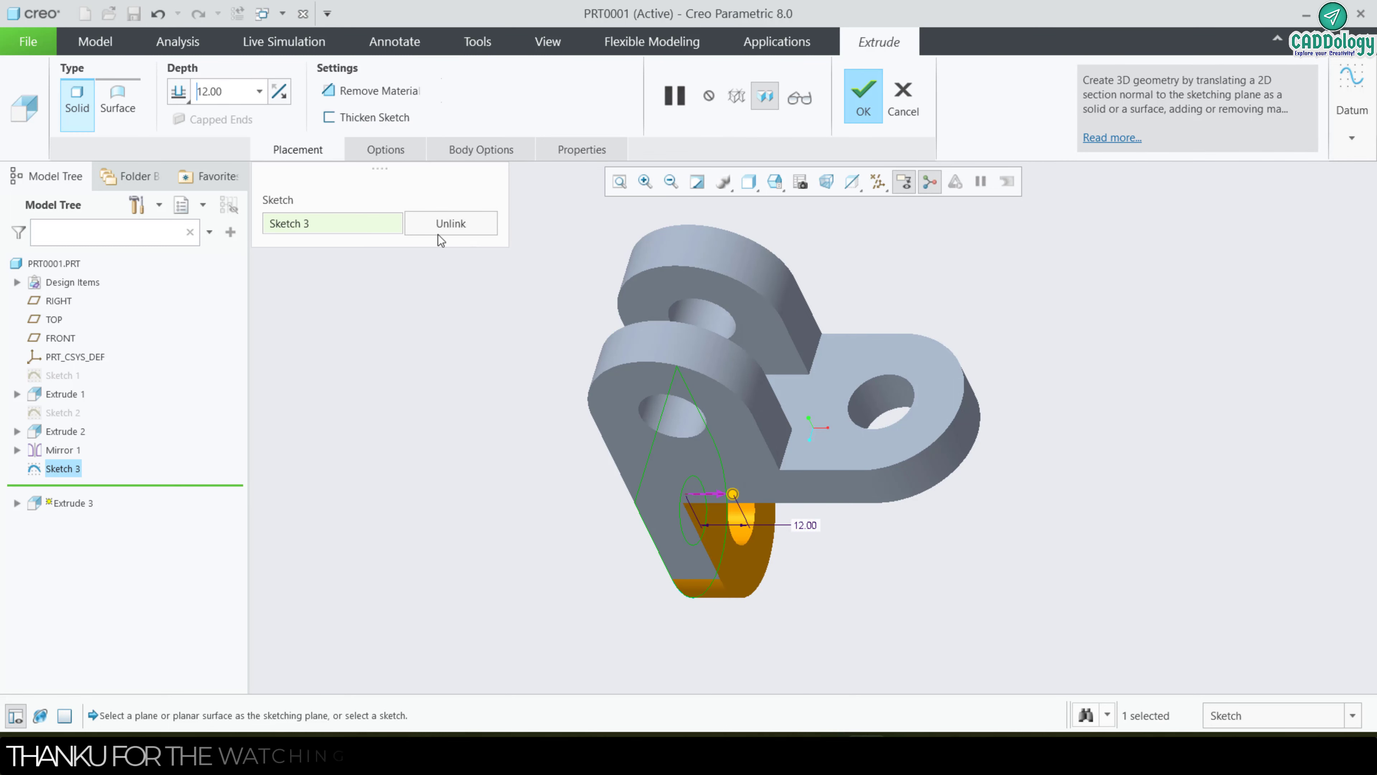
left_click(861, 95)
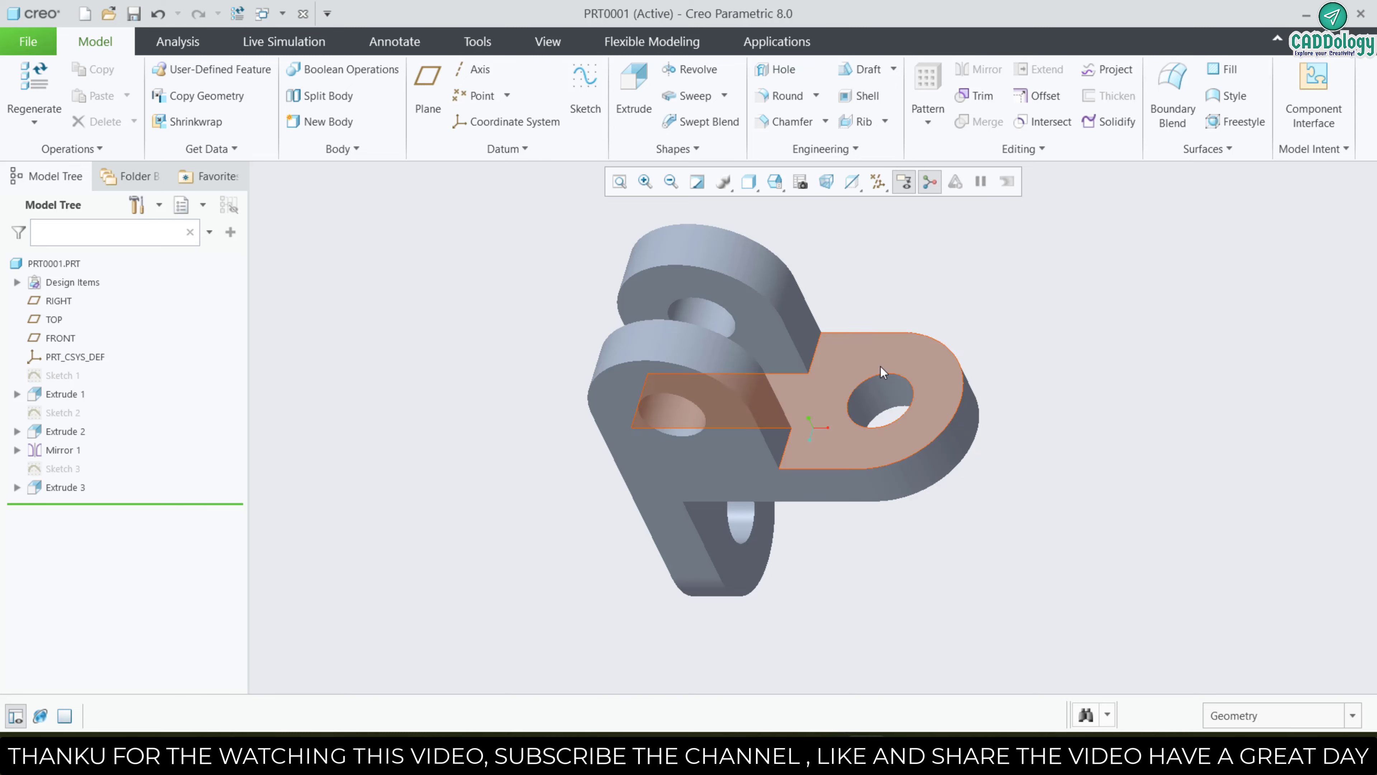
- Start a Round with separate sets on the two lug-to-base edges and the edge between the base's underside and the lower lug
left_click(784, 96)
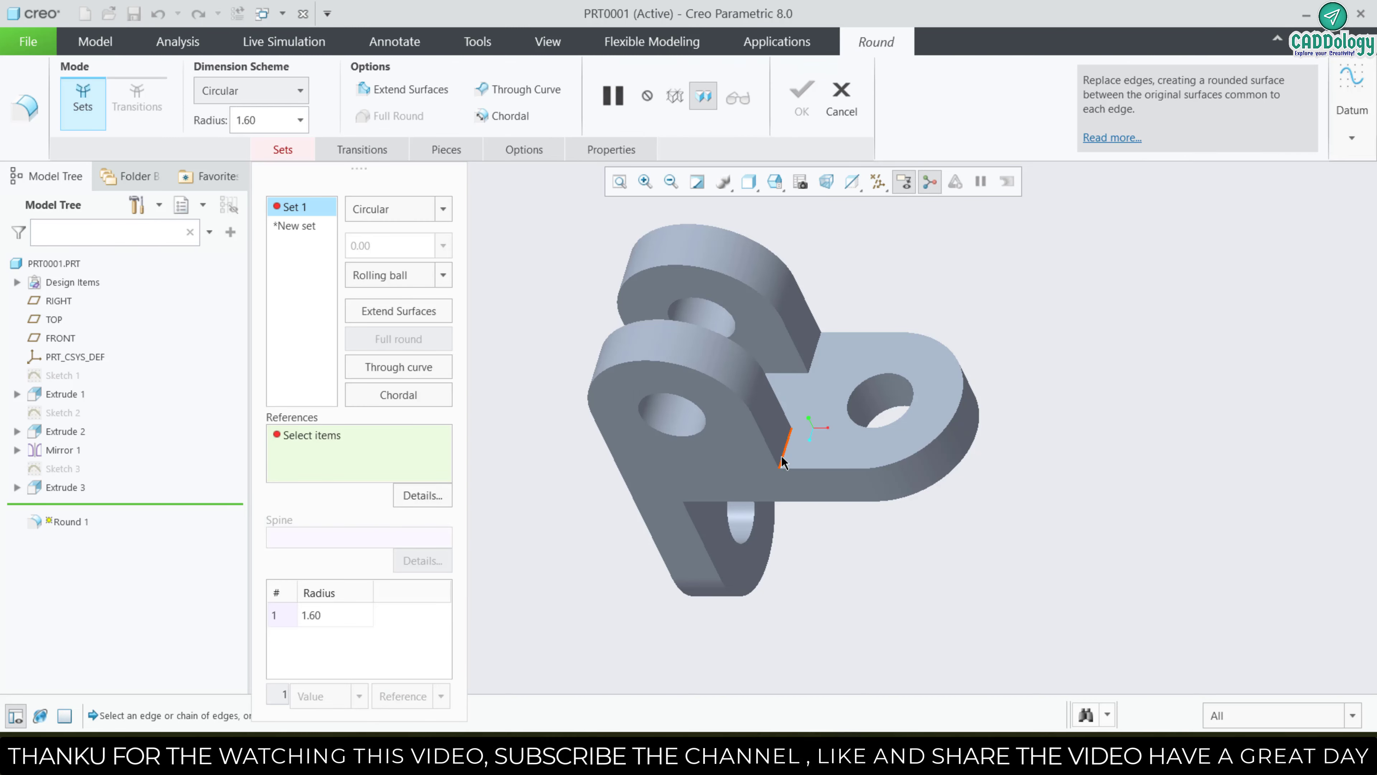
left_click(786, 455)
left_click(819, 342)
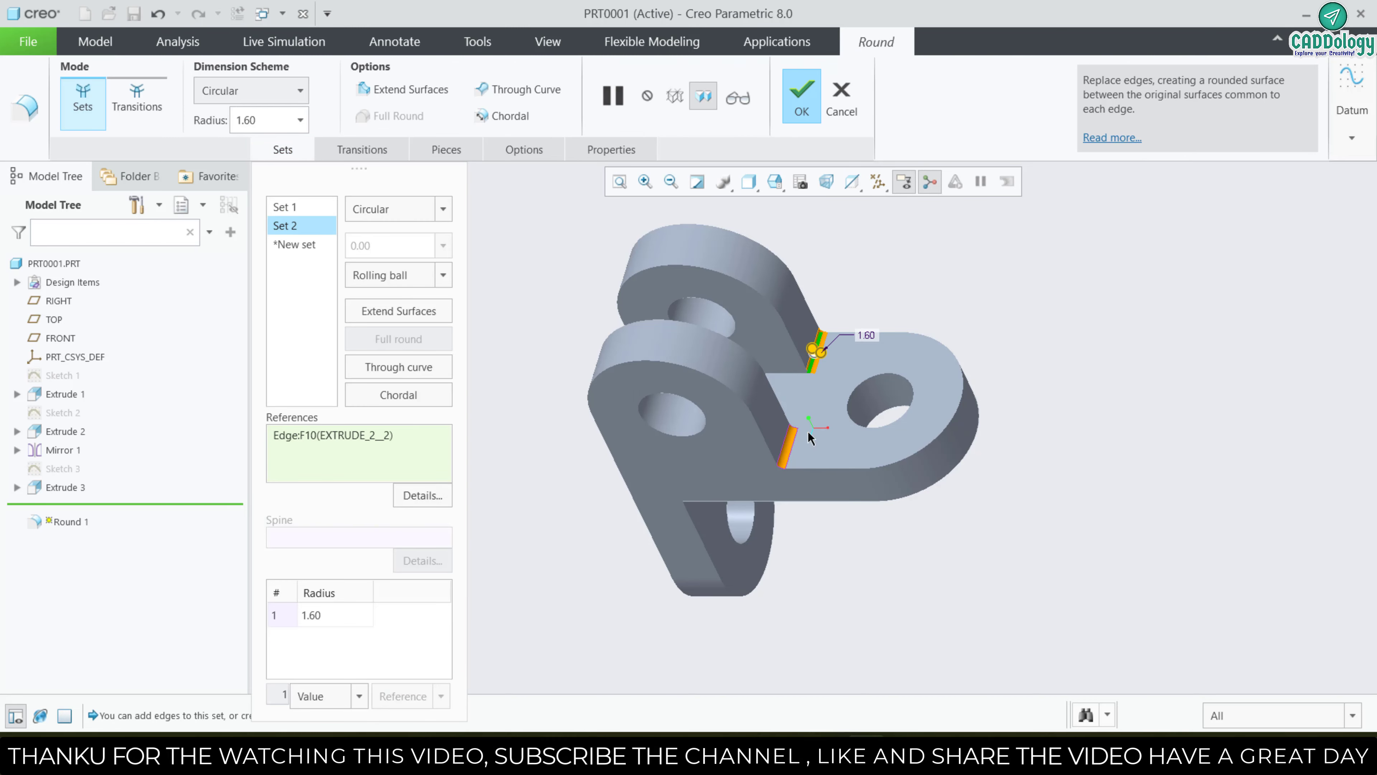
middle_click_drag(819, 342, 746, 467)
left_click(705, 500)
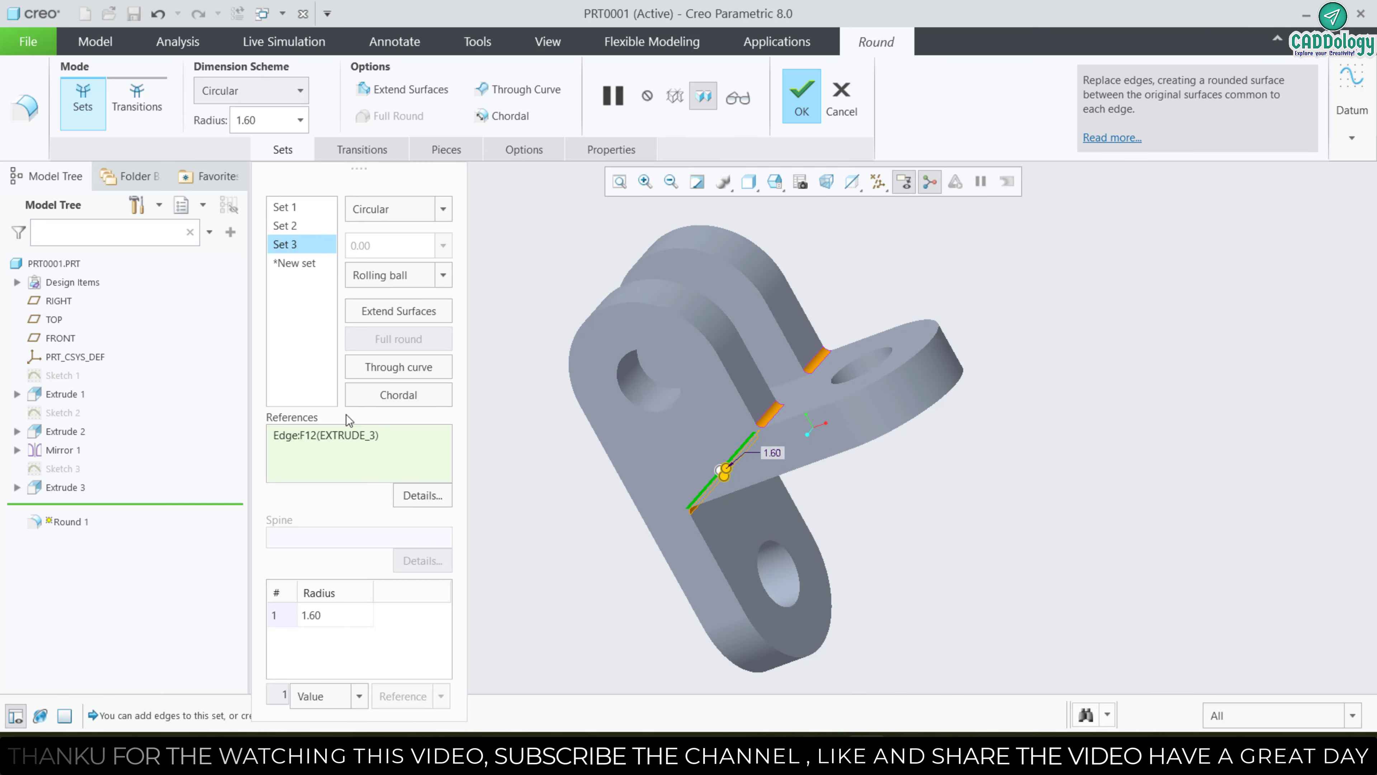
- Set the radius of the round between the base's underside and the lower lug to 5 mm
double_click(345, 615)
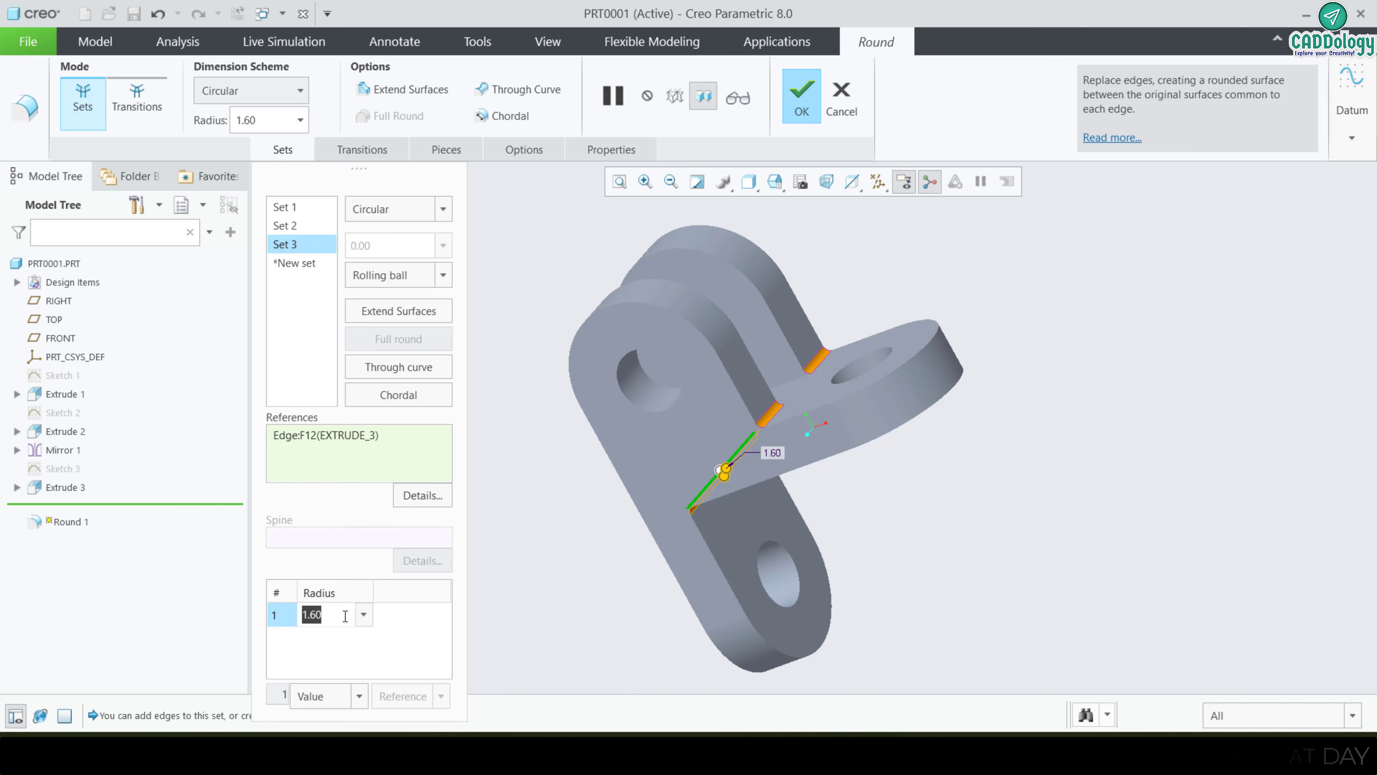
type("5")
key("Return")
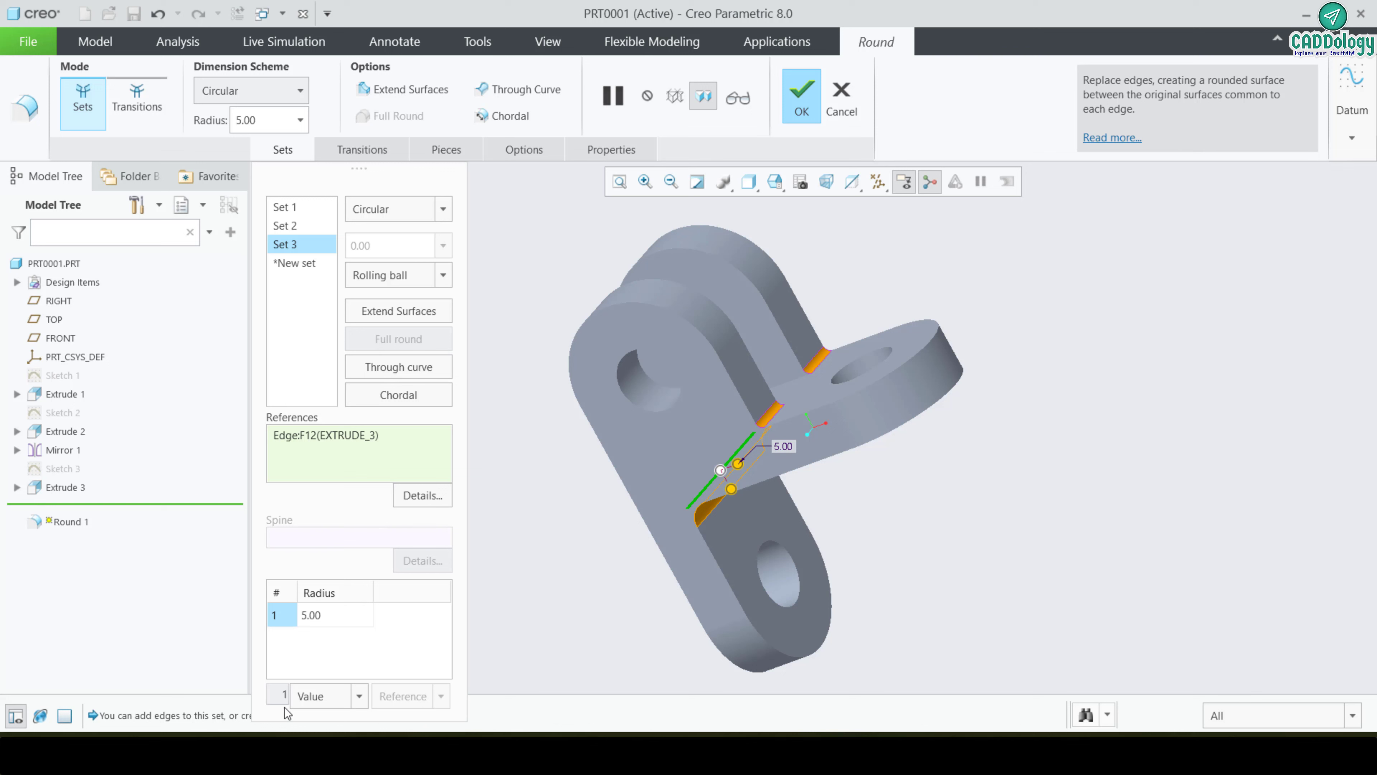
- Set the radius of the round between the far upper lug and the base (Set 2) to 5 mm
left_click(297, 225)
left_click(301, 211)
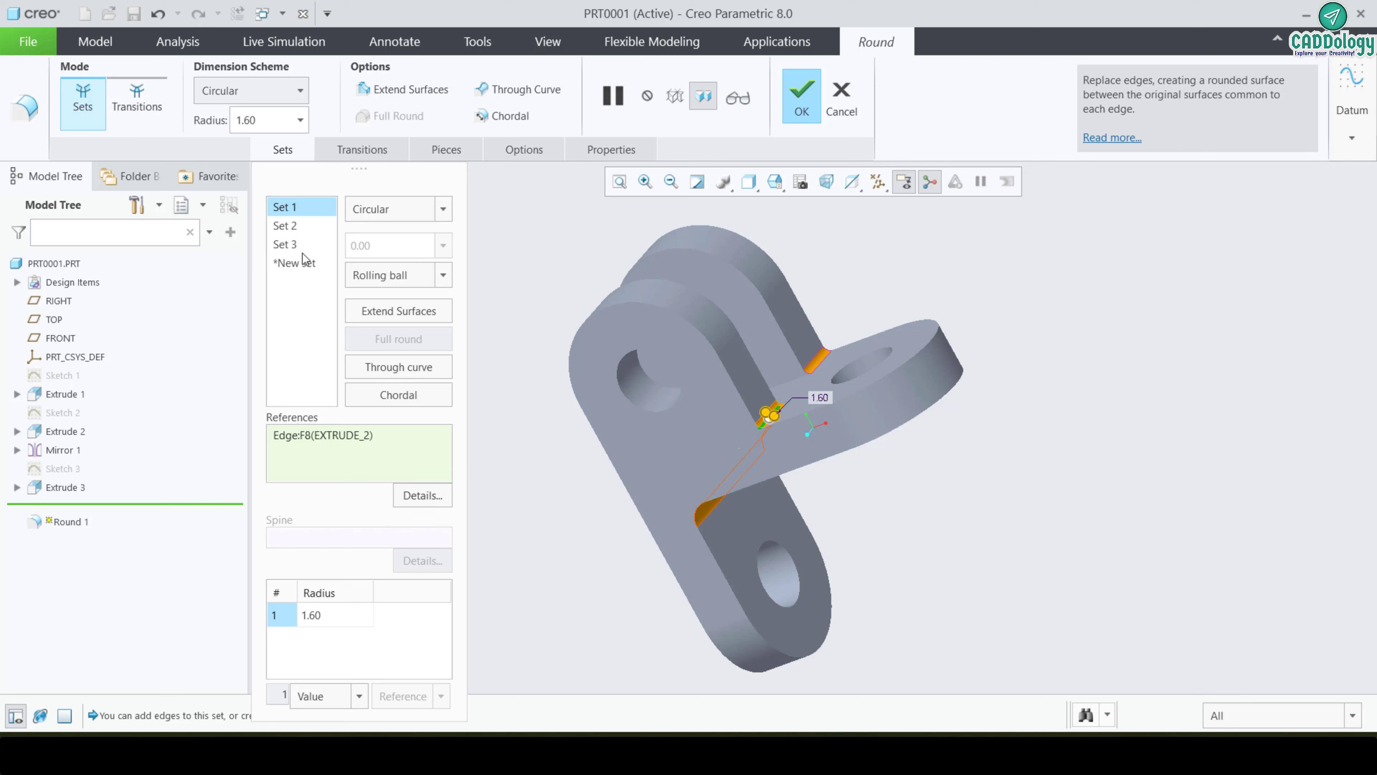
left_click(305, 232)
left_click(340, 615)
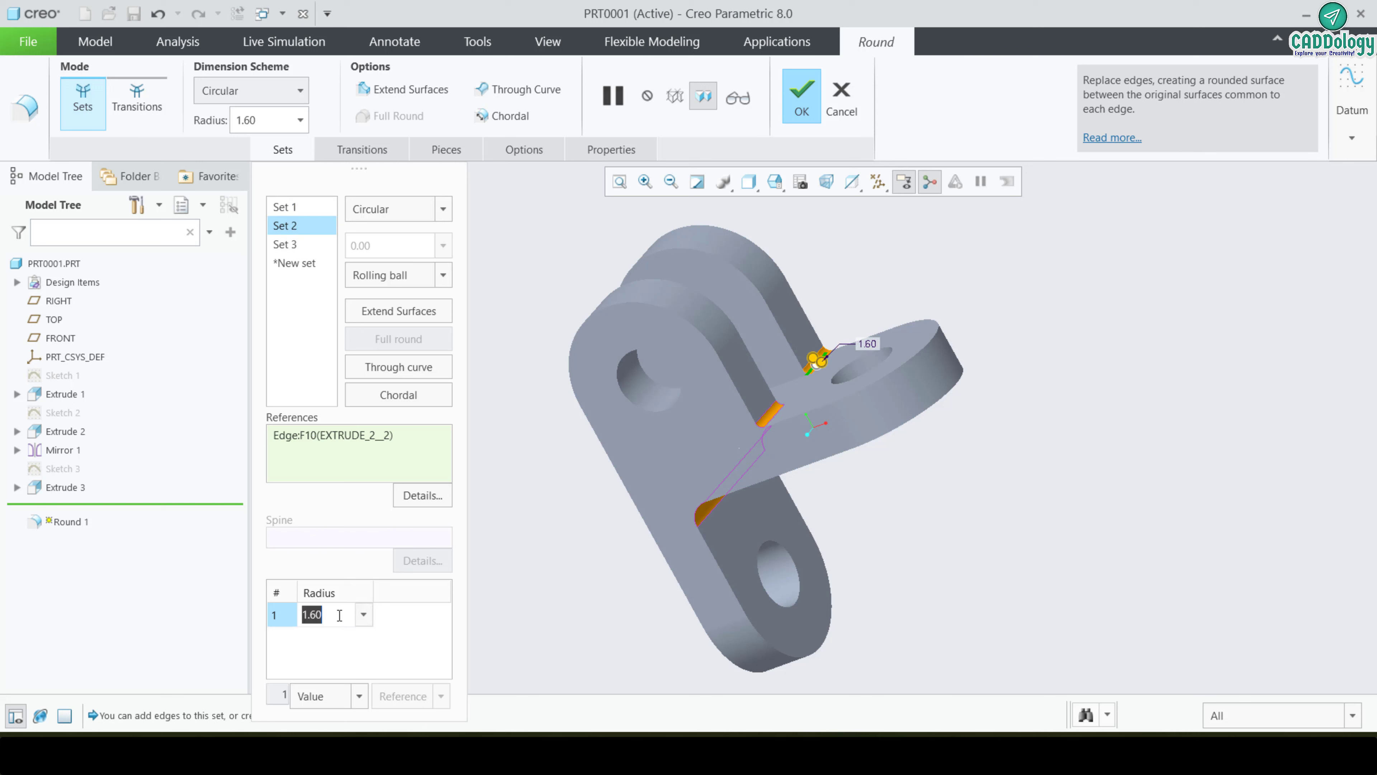
type("5")
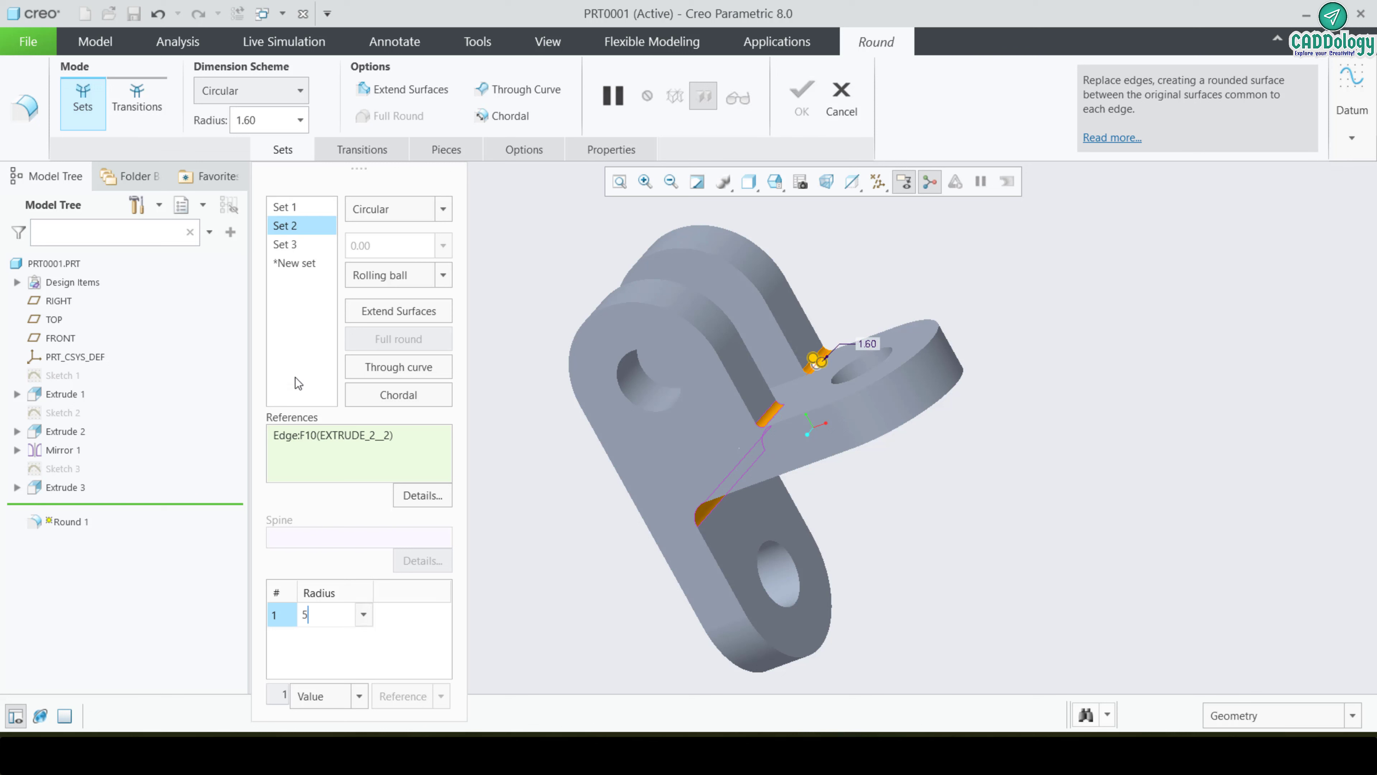
key("Return")
- Set the near upper lug's round (Set 1) to a 5 mm radius and complete the Round feature
left_click(295, 208)
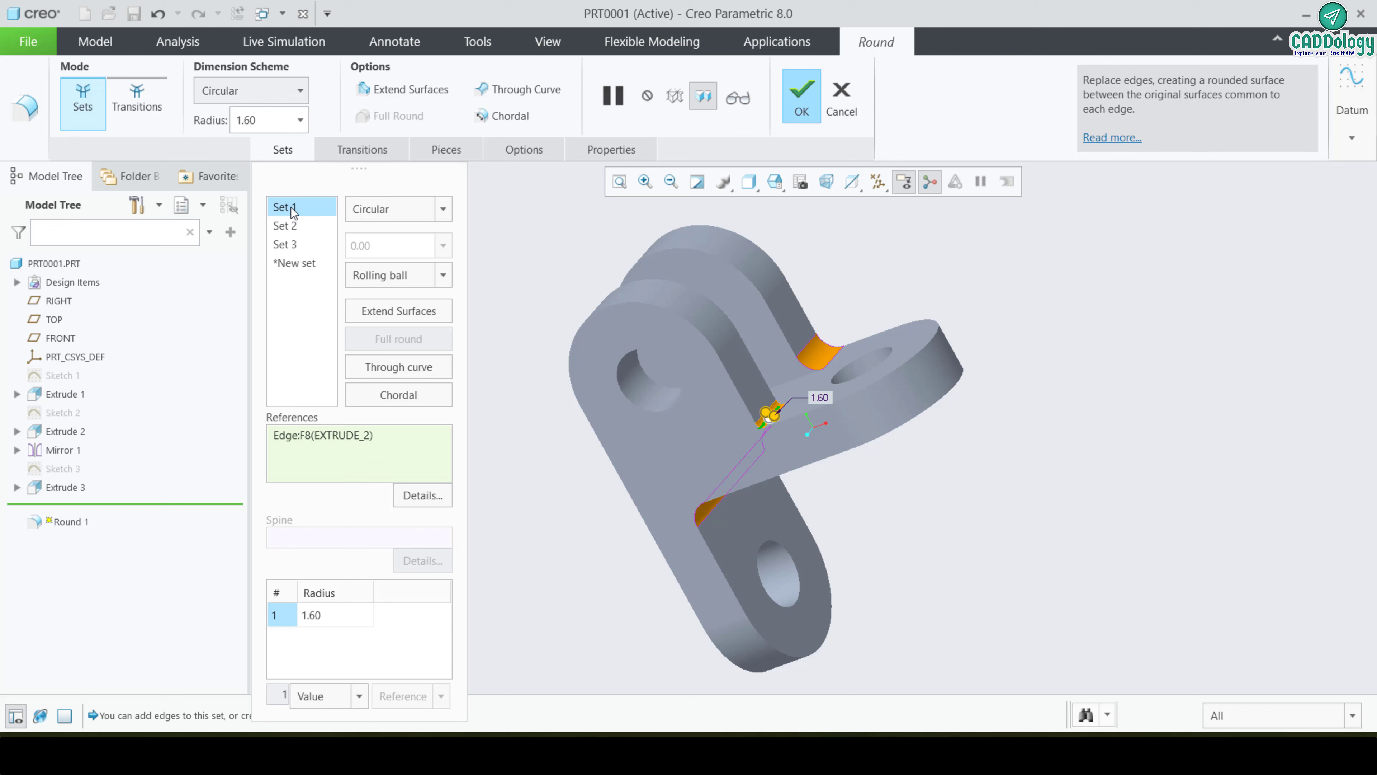
left_click(354, 622)
type("5")
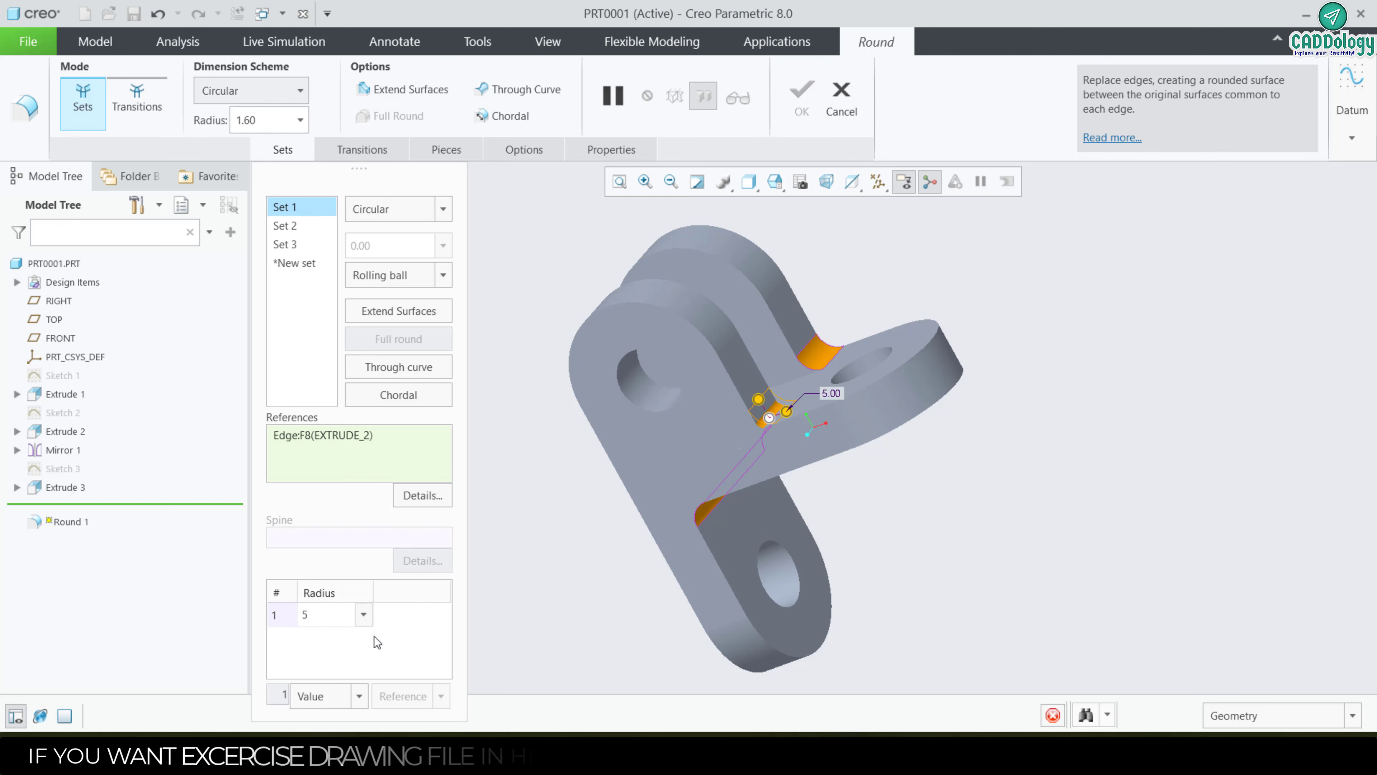
key("Return")
left_click(801, 96)
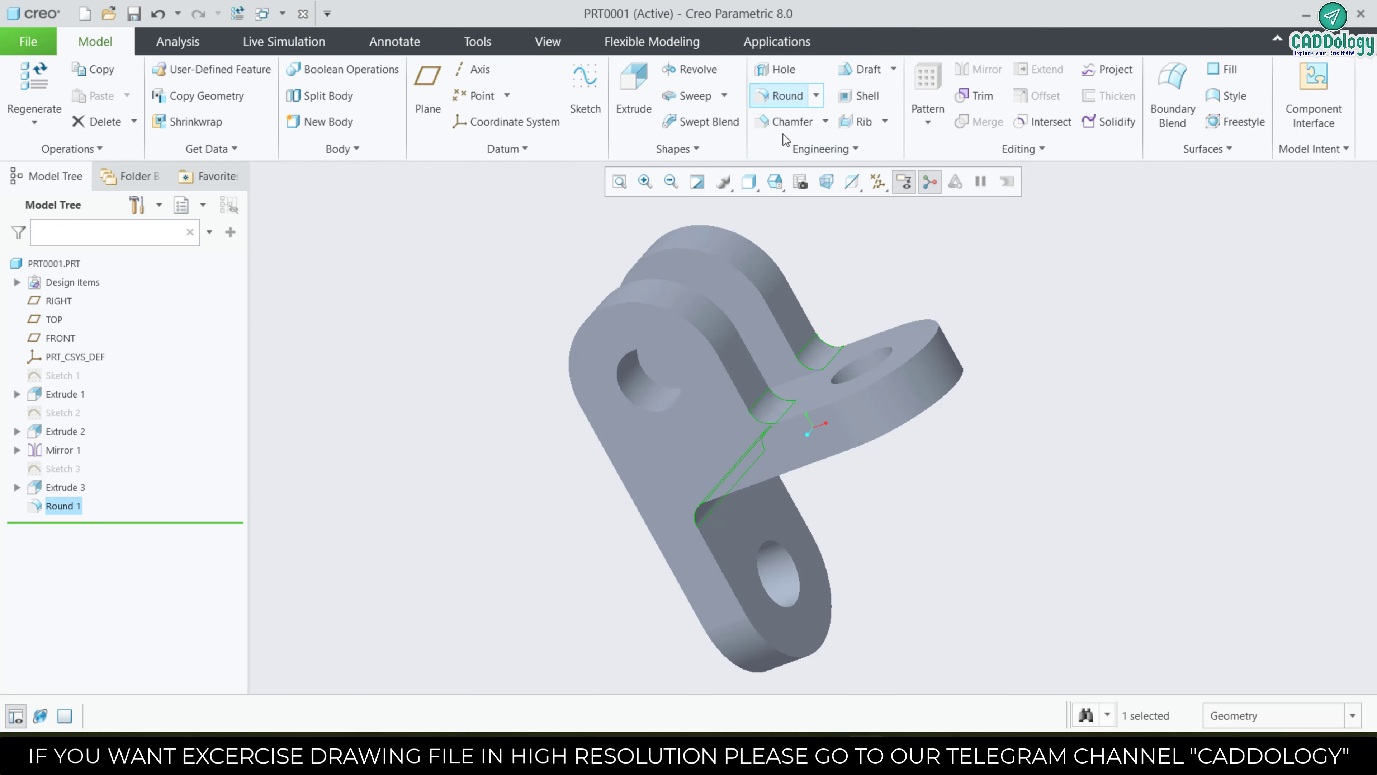
- Set the transparency level for solid bodies to 85%
left_click(476, 464)
middle_click_drag(477, 465, 1003, 428)
scroll(1018, 429, "up", 5)
scroll(477, 505, "down", 3)
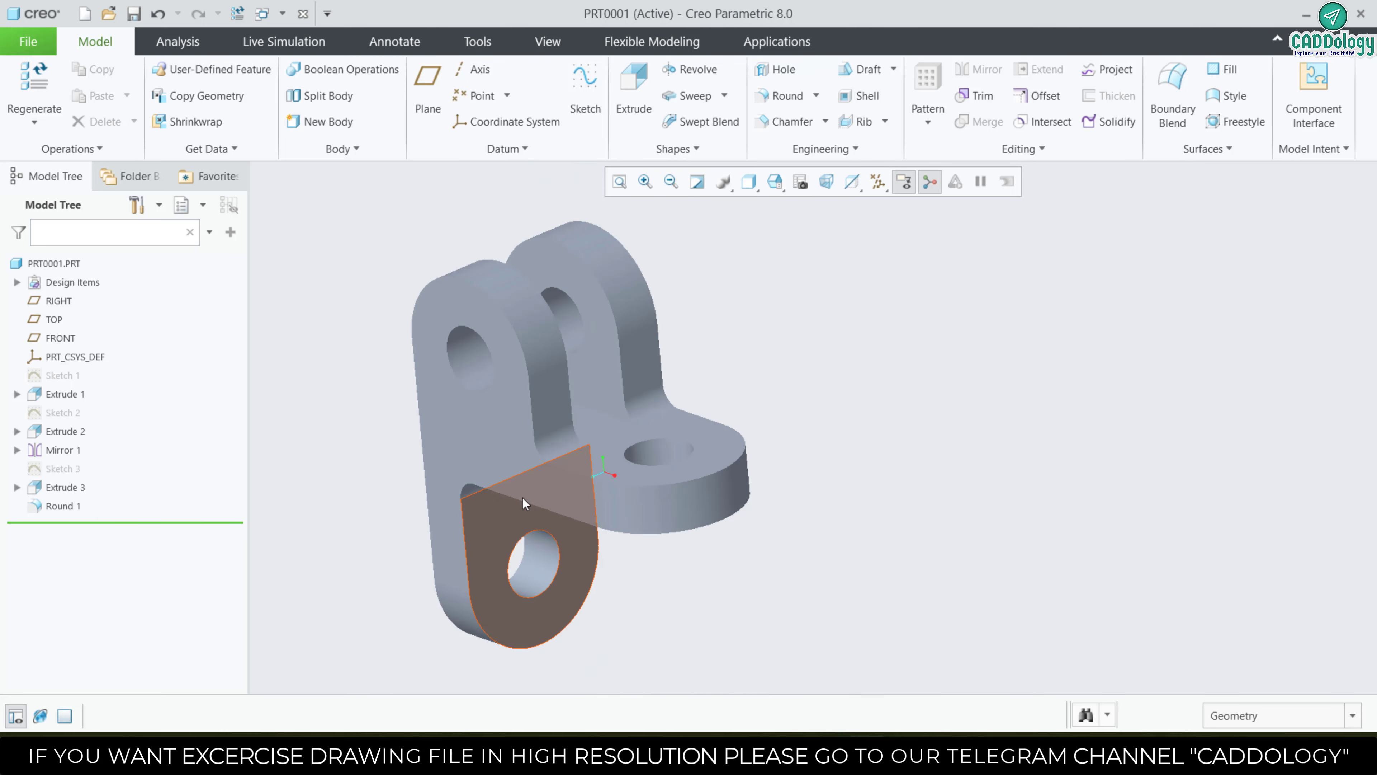
middle_click_drag(651, 483, 733, 478)
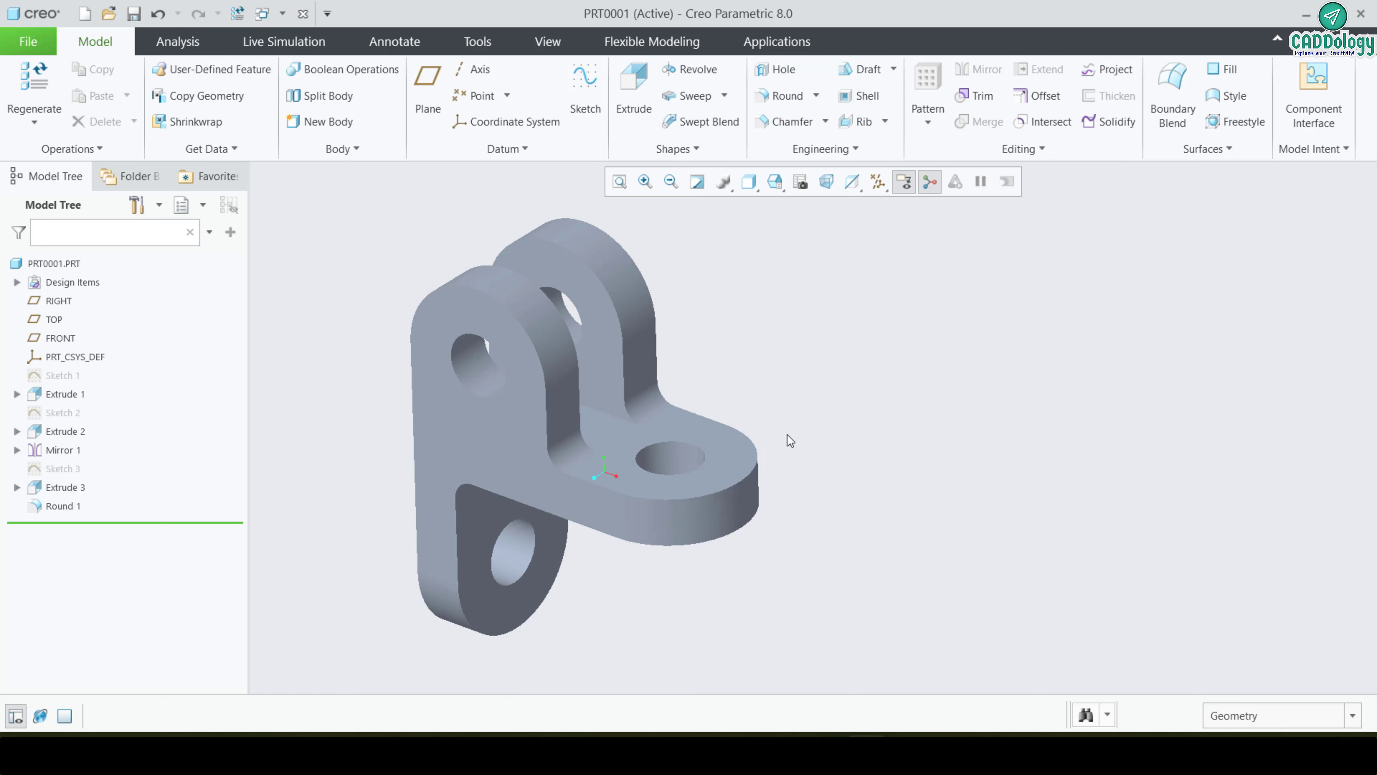
left_click(851, 184)
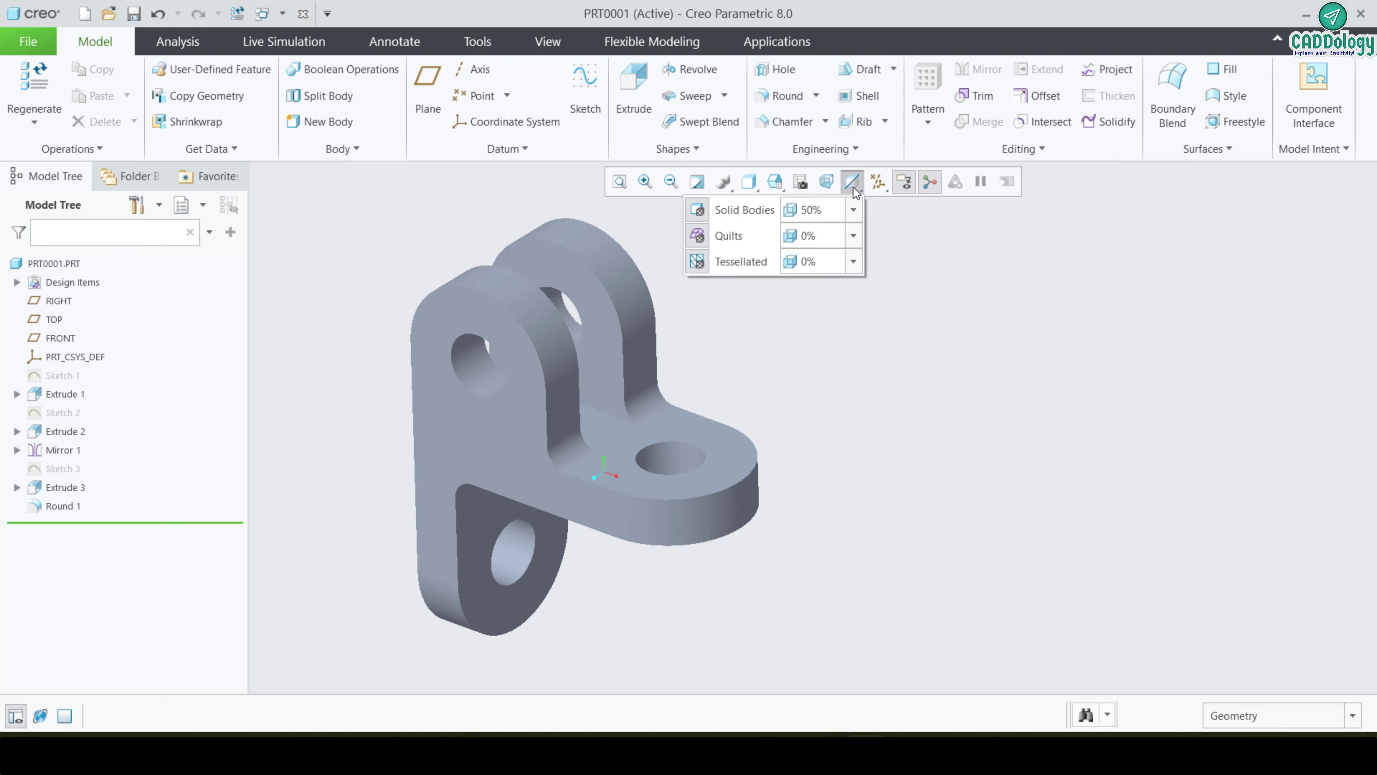
left_click(854, 210)
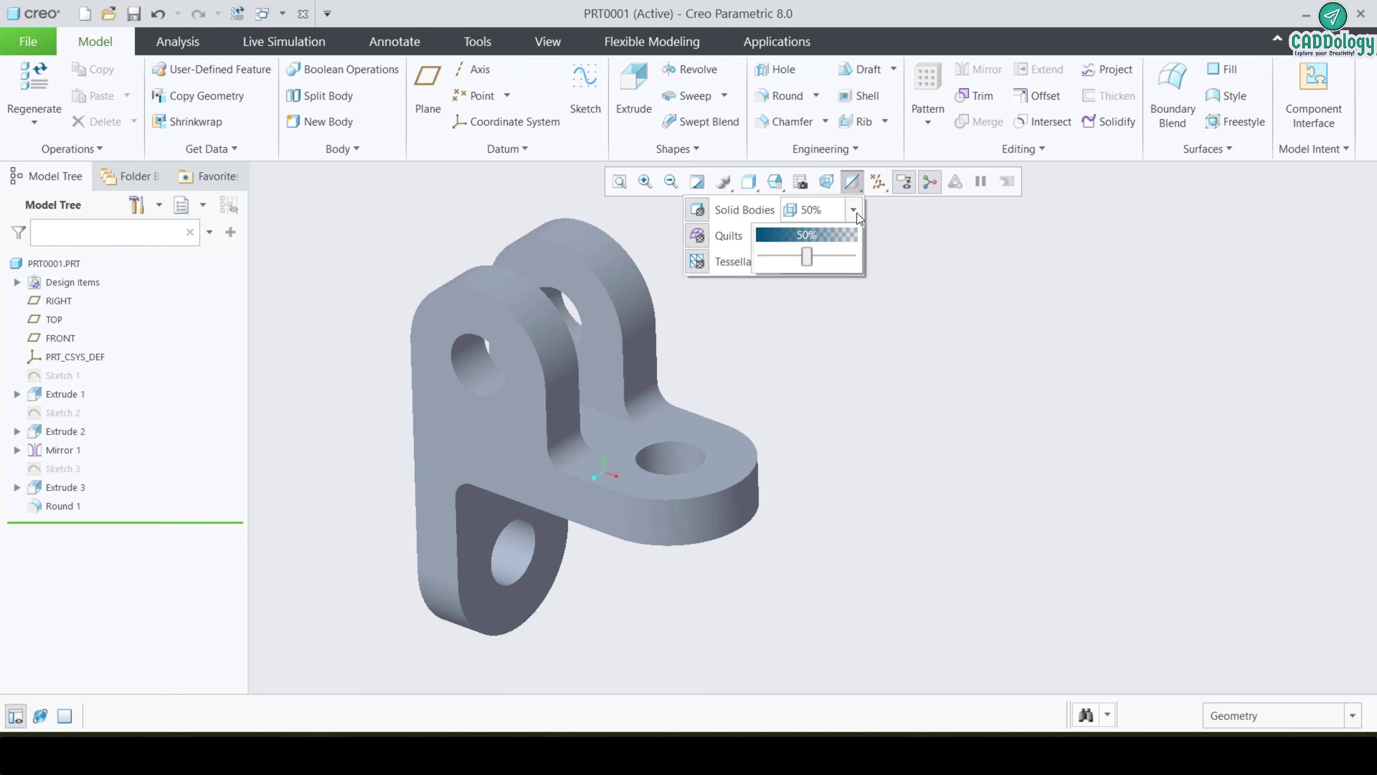
left_click_drag(807, 259, 838, 265)
left_click(736, 234)
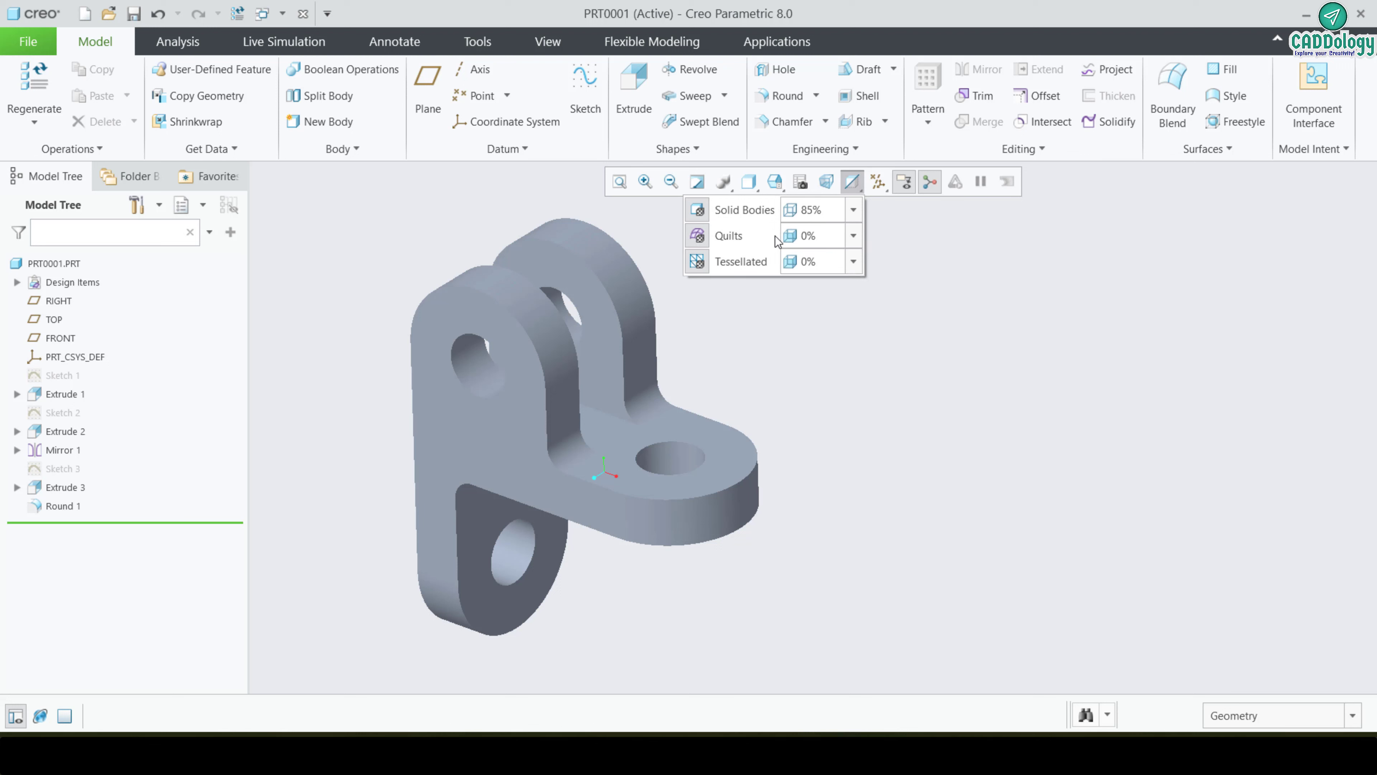
left_click(901, 278)
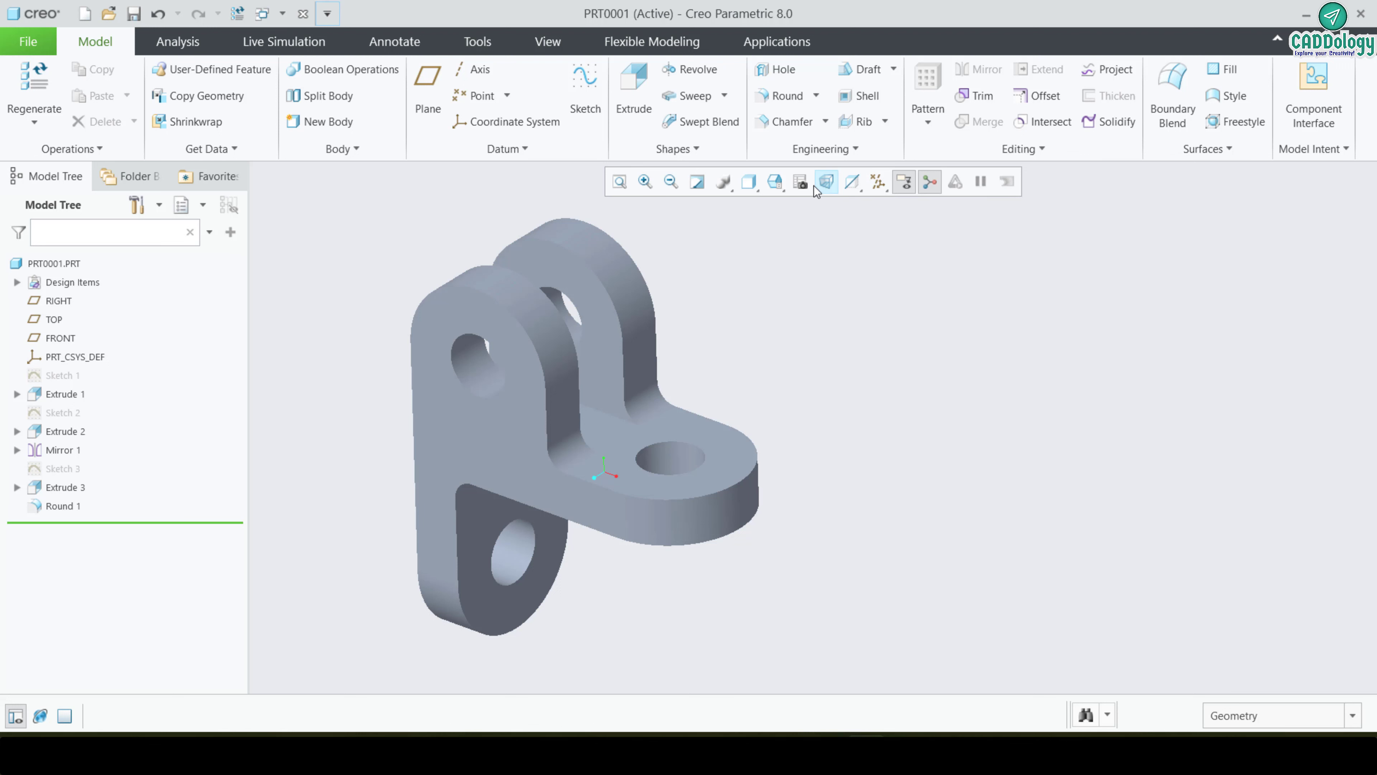
- Switch the bracket's display style to Shading With Reflections
left_click(787, 186)
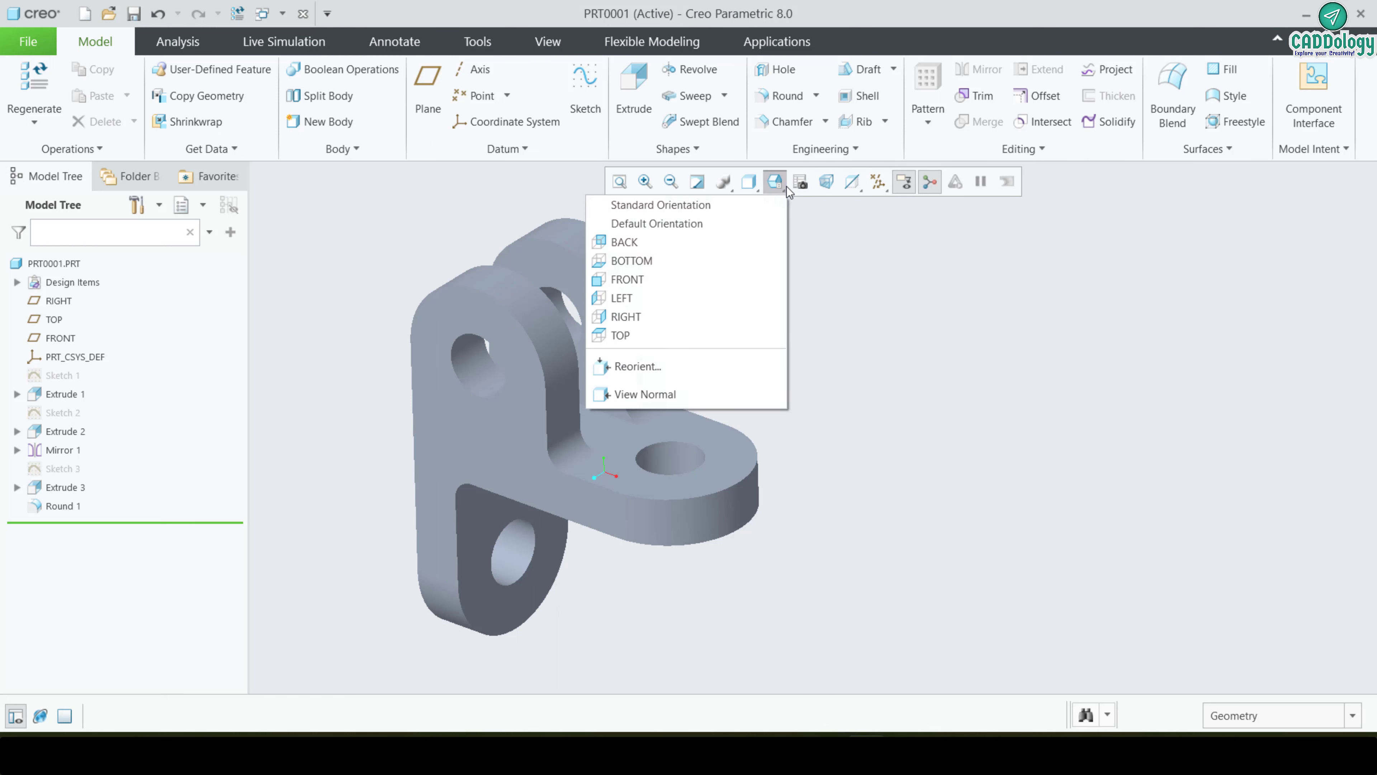
left_click(787, 186)
left_click(758, 186)
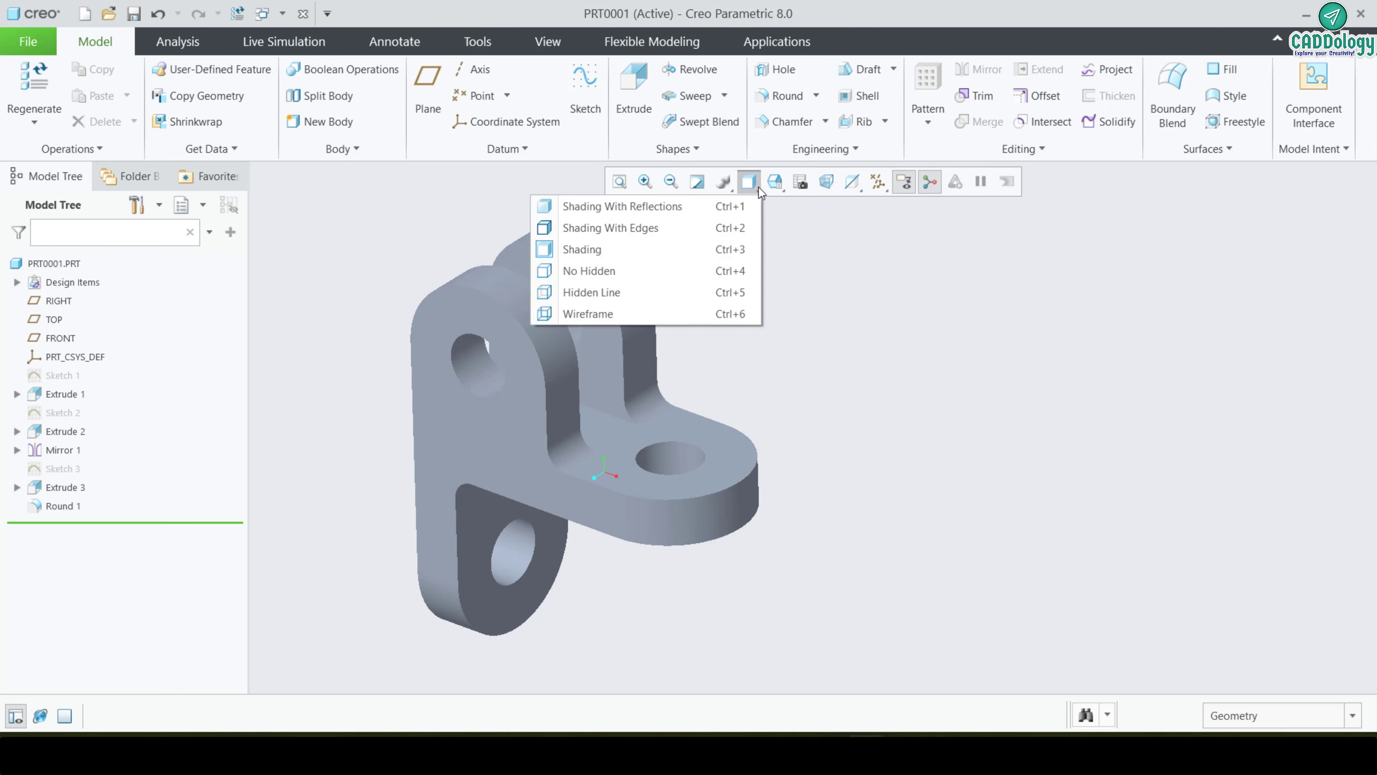
left_click(718, 208)
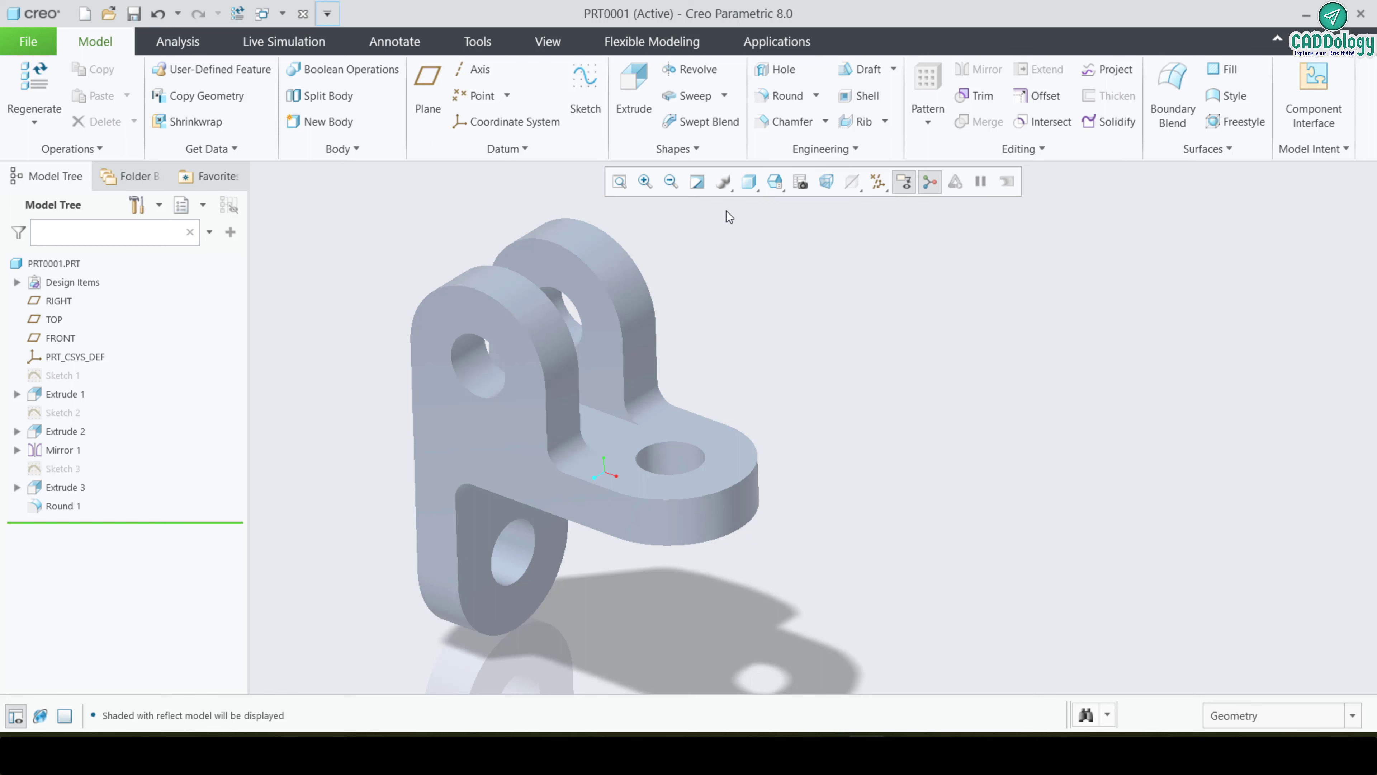